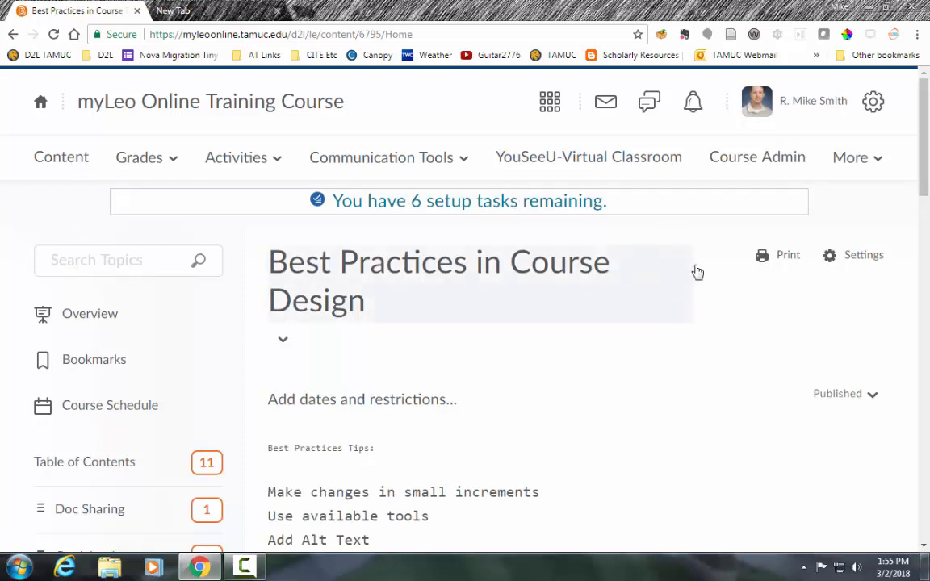
left_click(71, 164)
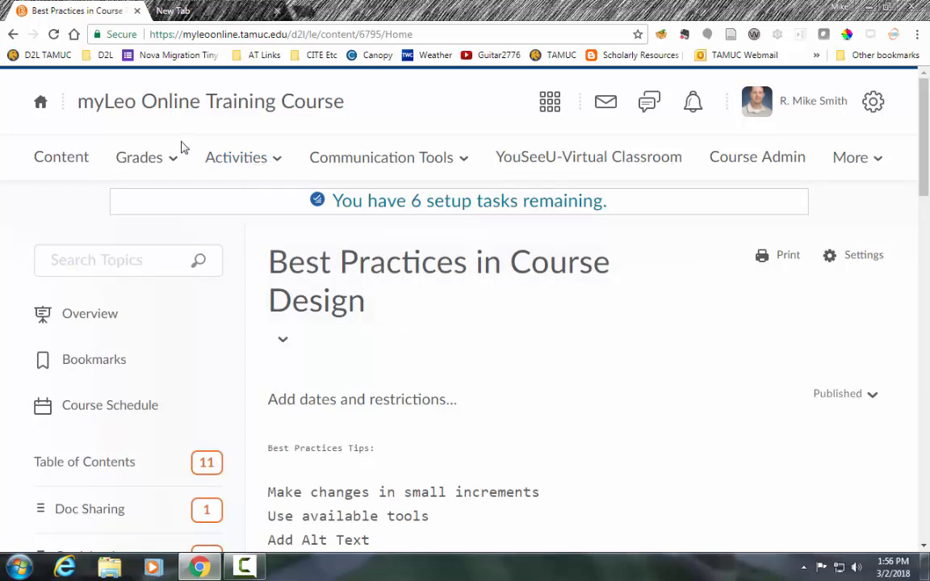
left_click(275, 163)
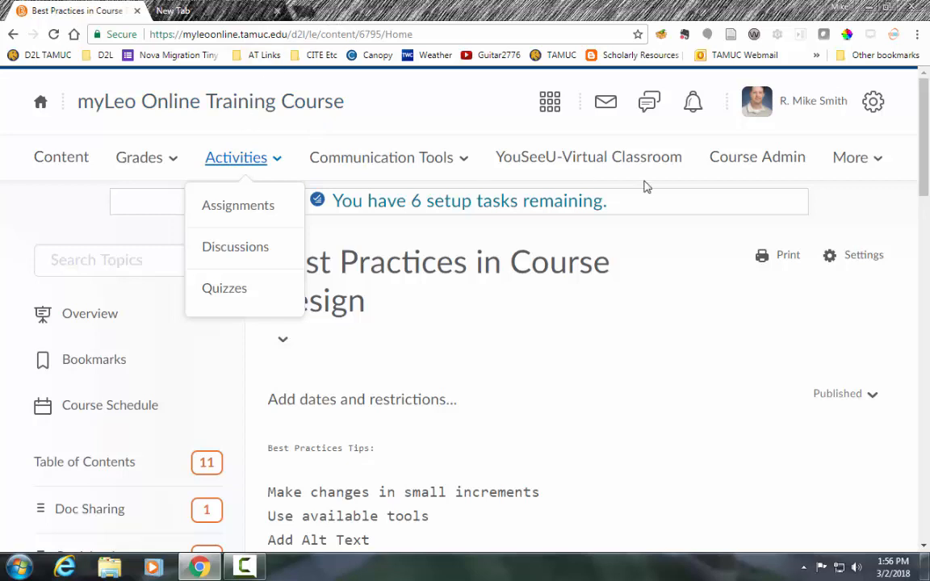
scroll(916, 185, "down", 1)
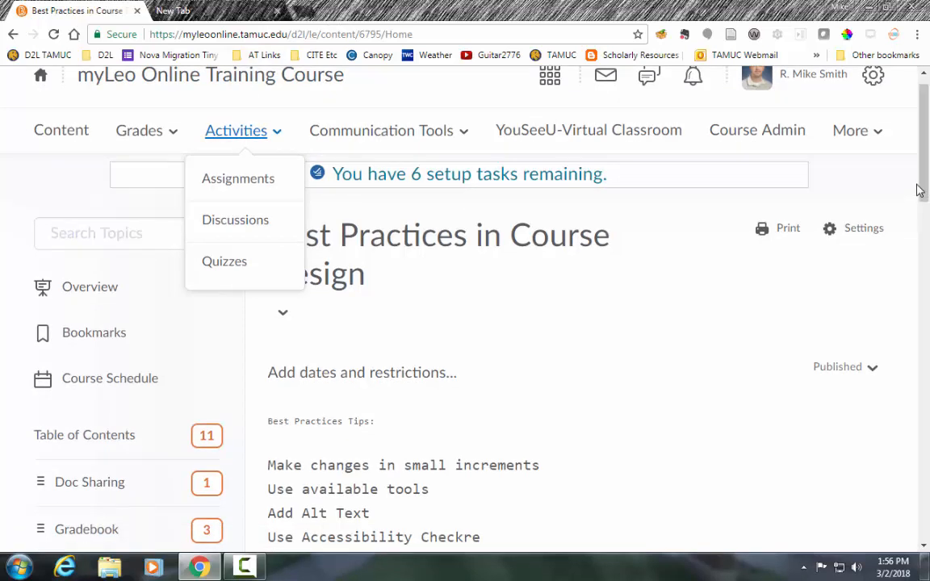
left_click(42, 130)
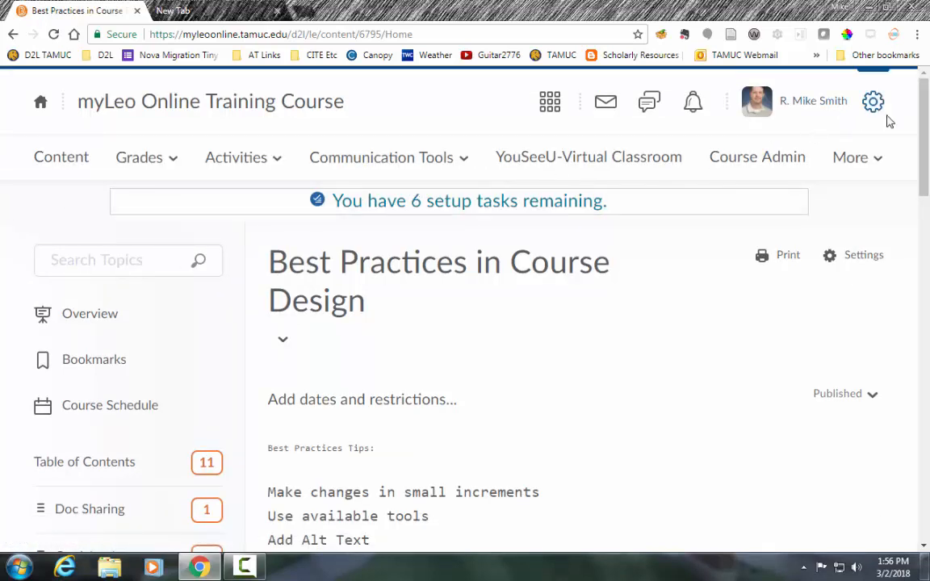
- Add a new module named "Activities Module" below the course's table of contents
left_click_drag(923, 139, 926, 247)
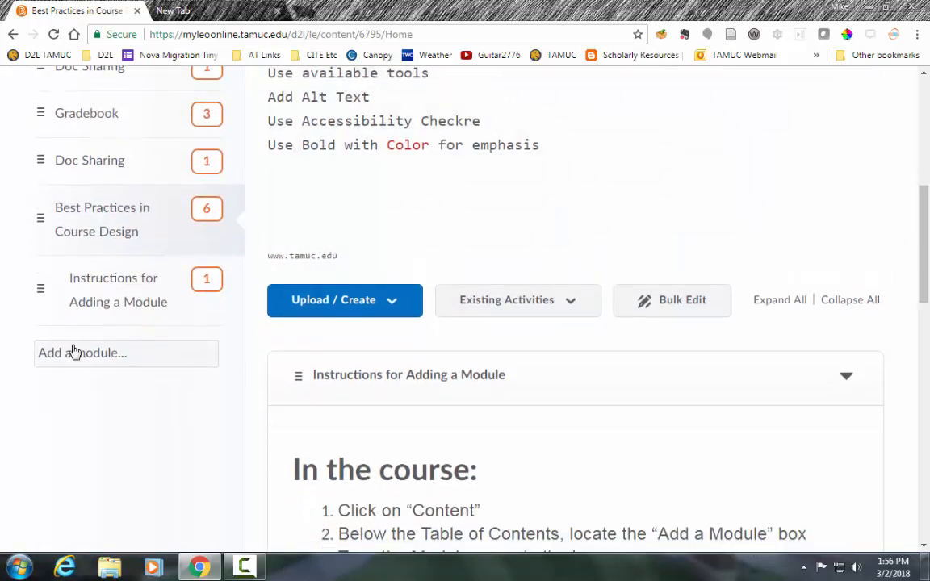
left_click(137, 355)
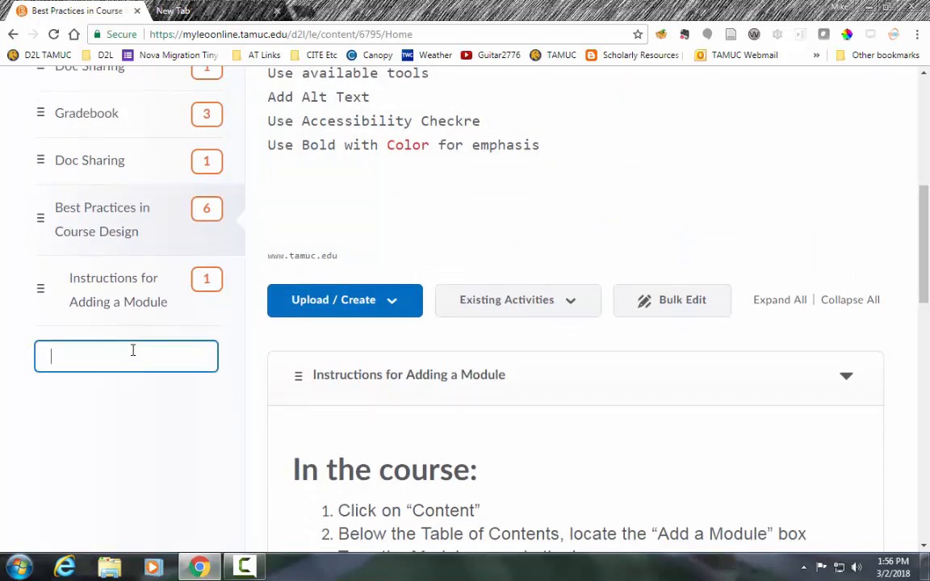
type("Activities Module")
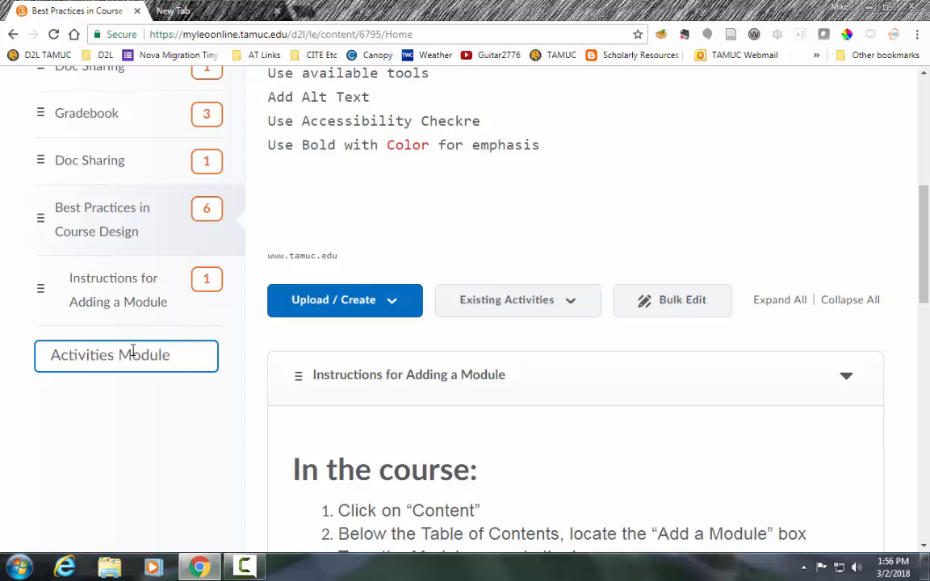
key("Return")
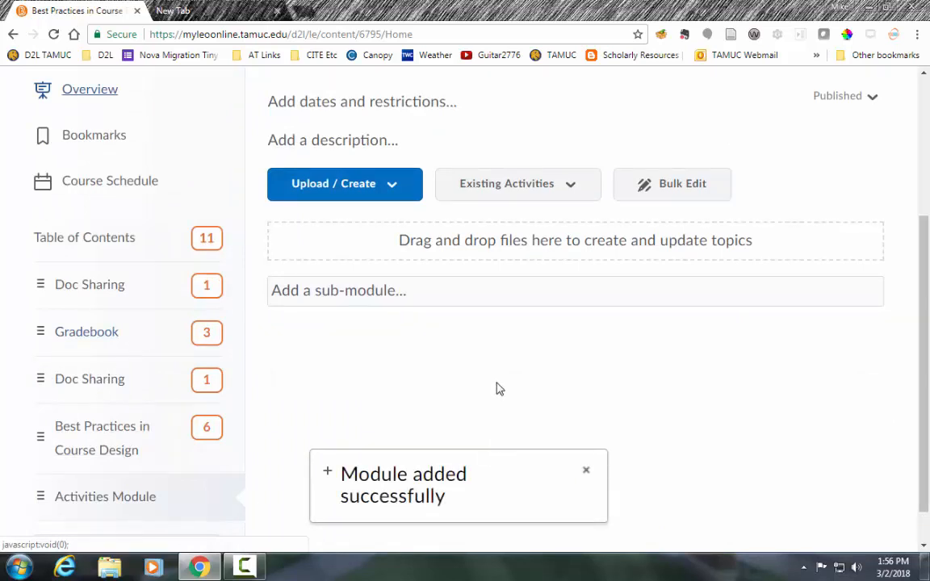
- Start creating a new assignment inside the Activities Module
scroll(630, 397, "up", 1)
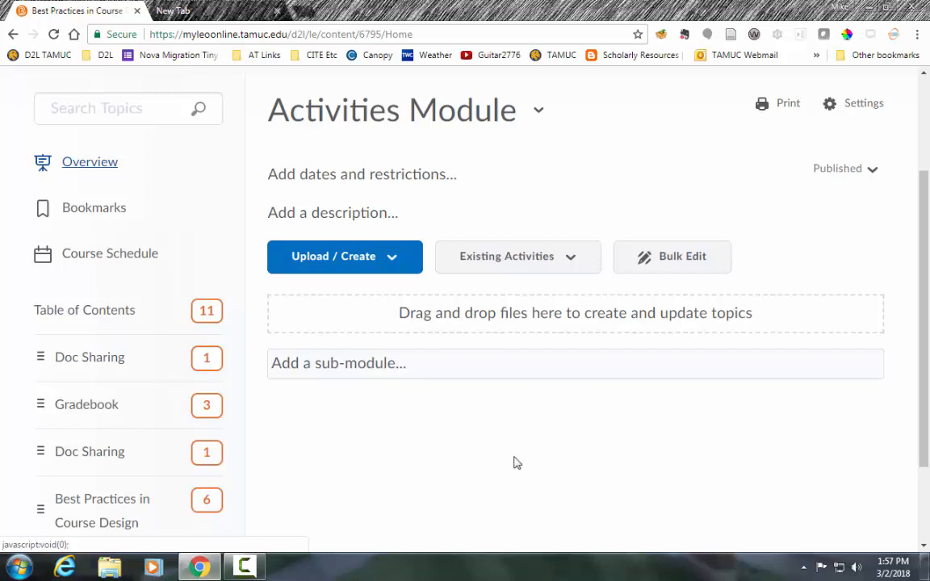
left_click_drag(927, 338, 921, 288)
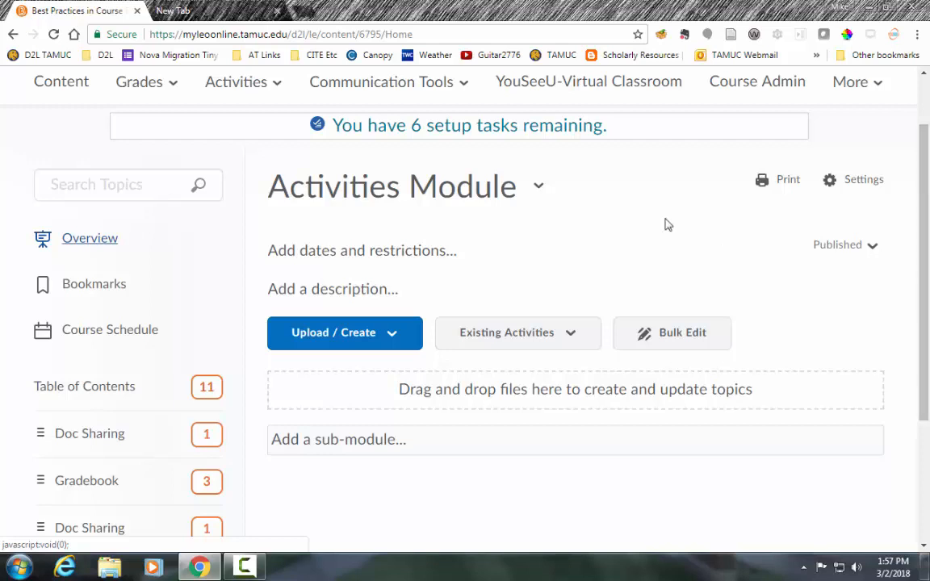
left_click(342, 347)
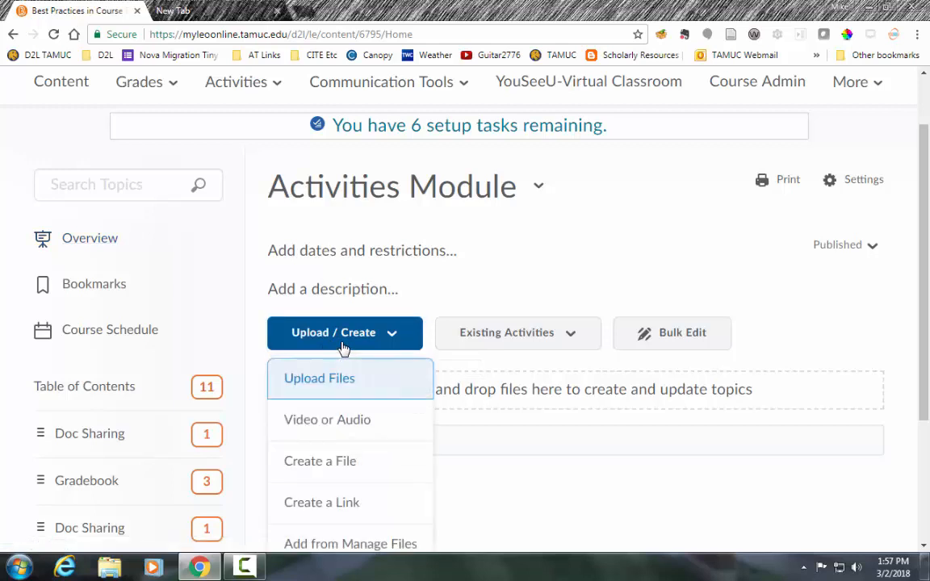
scroll(342, 347, "down", 3)
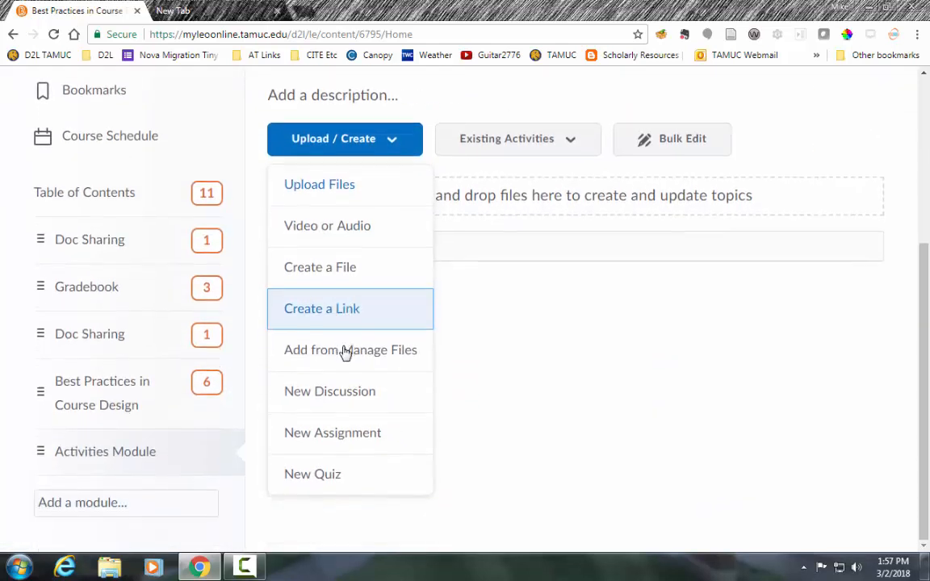
left_click(392, 440)
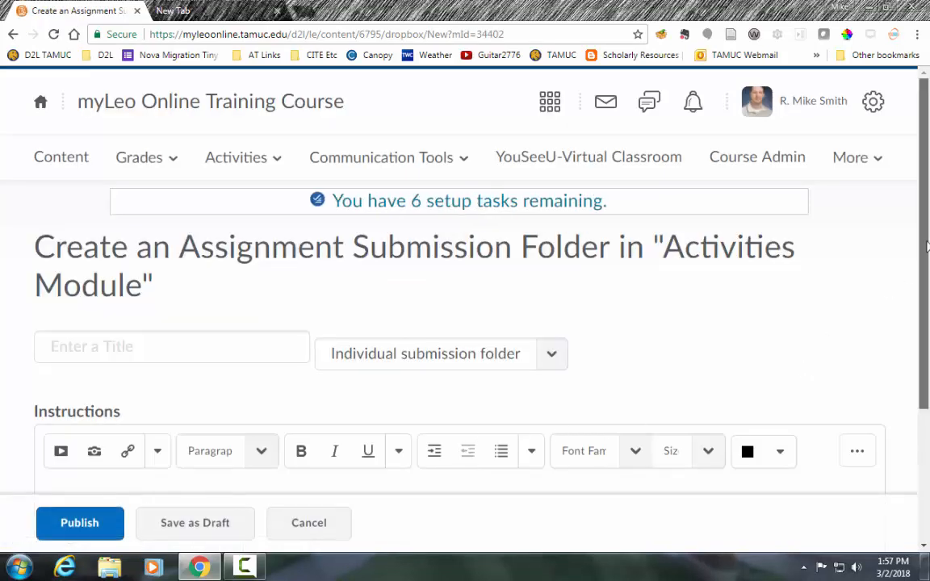
- Title the assignment "Fantastic Beasts Assignment" and keep it as an individual submission folder
left_click_drag(927, 259, 928, 379)
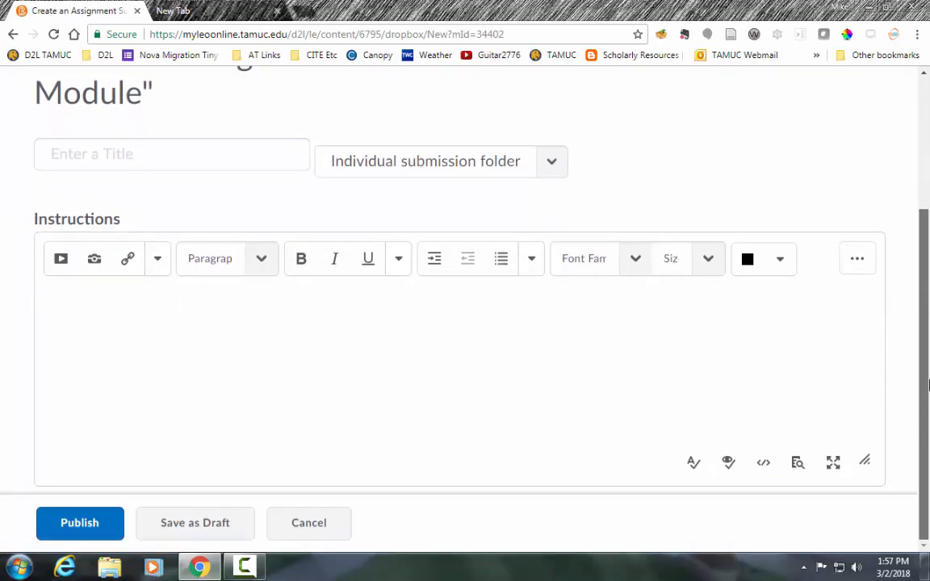
left_click(185, 156)
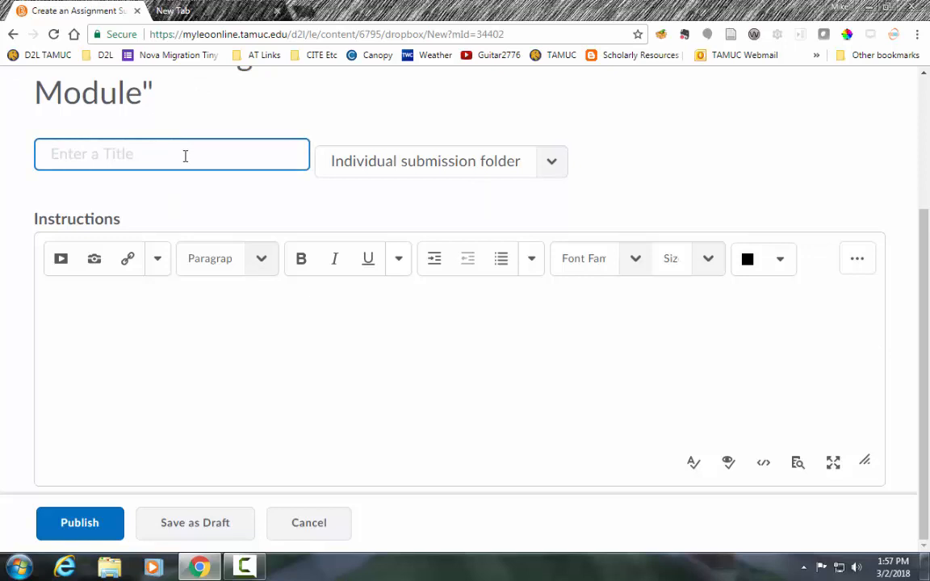
type("Fa")
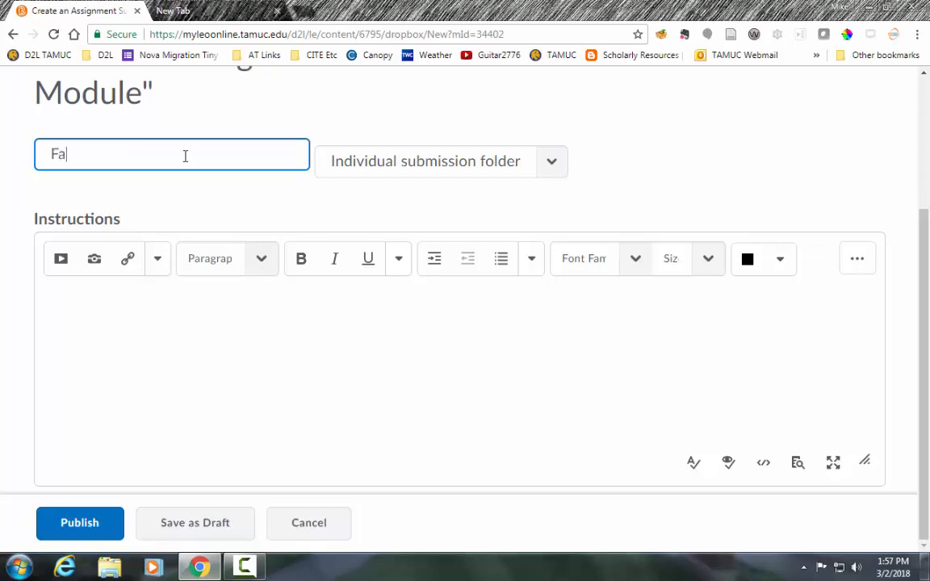
type("ntastic Beasts Assignment")
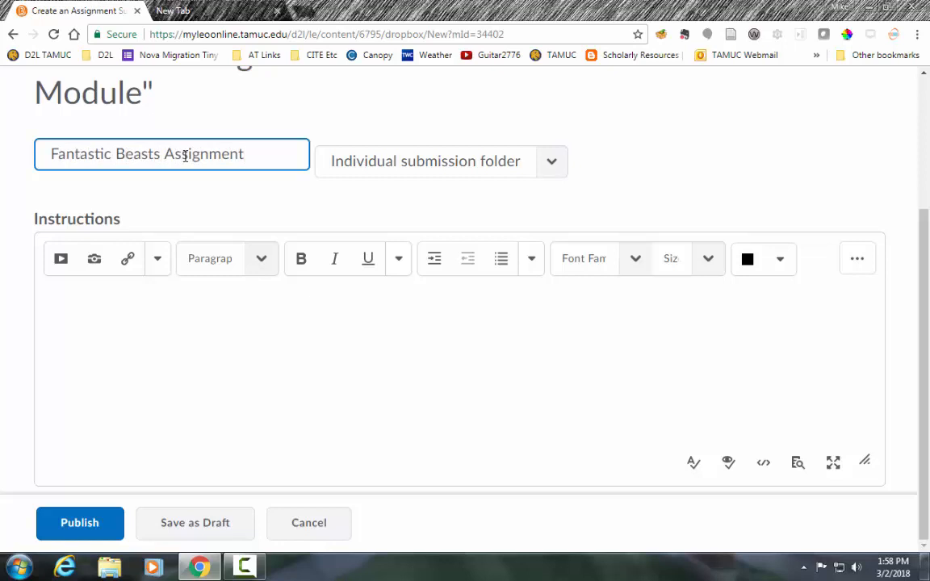
left_click(554, 166)
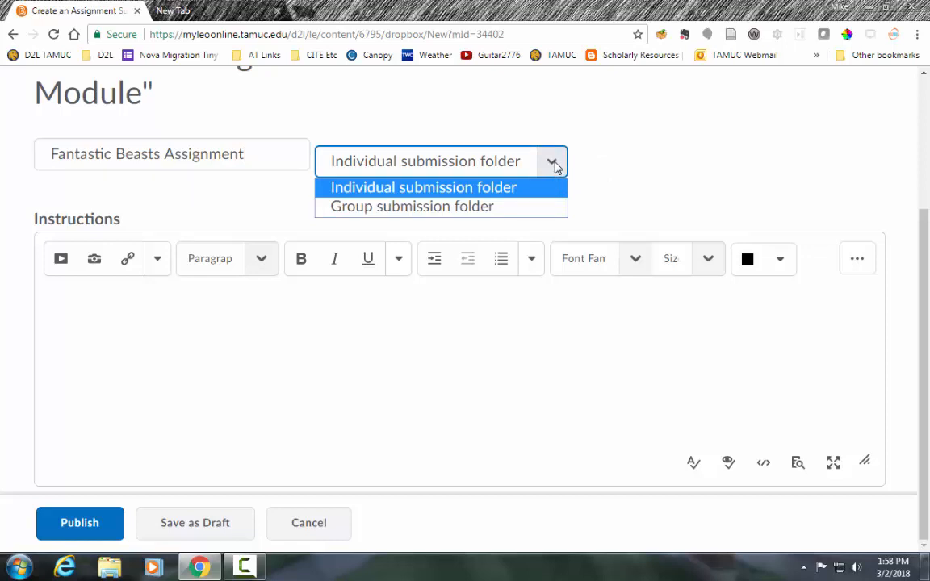
left_click(599, 173)
- Enter the assignment instructions "Write 500 words on the fantastic beast of your choice!"
left_click(390, 356)
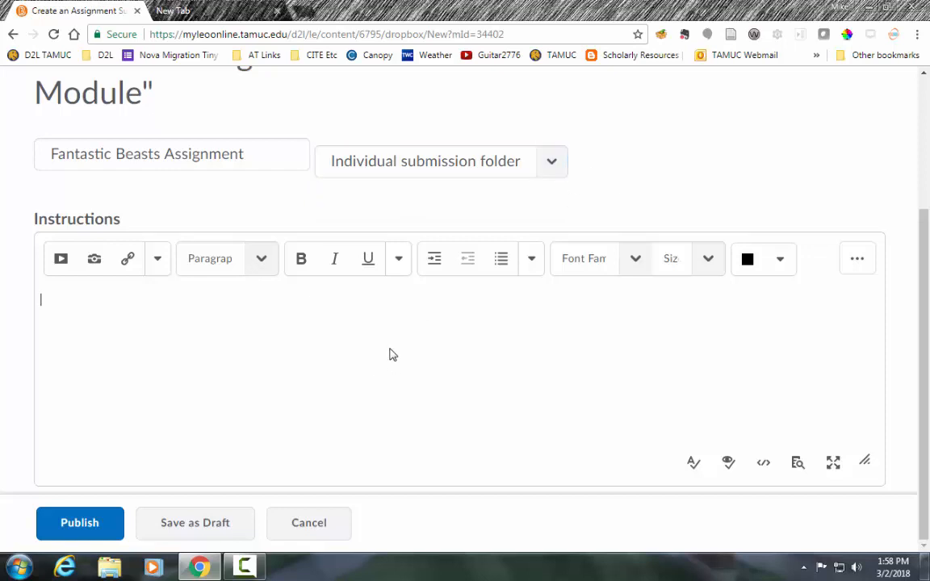
type("Write 500 words on the fan")
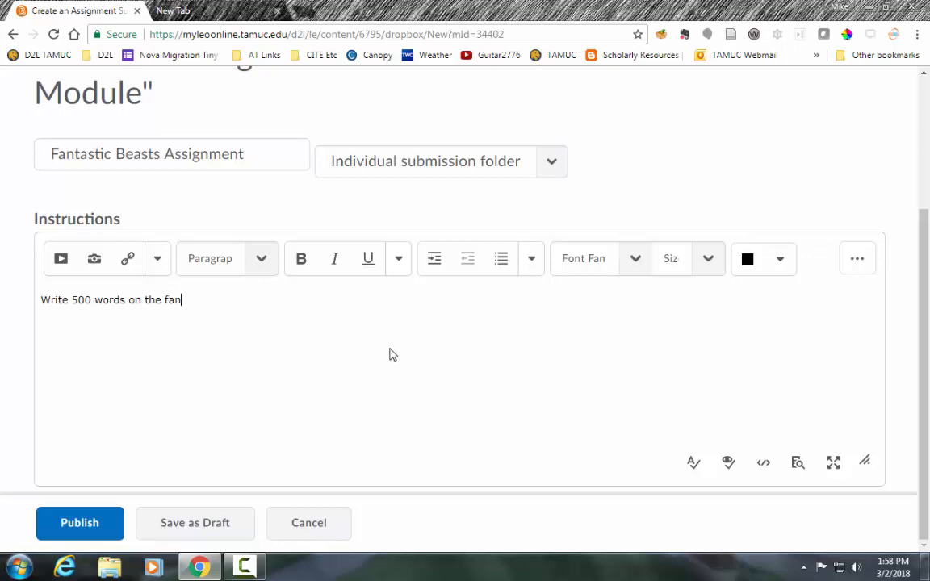
type("tastic beast of your choice")
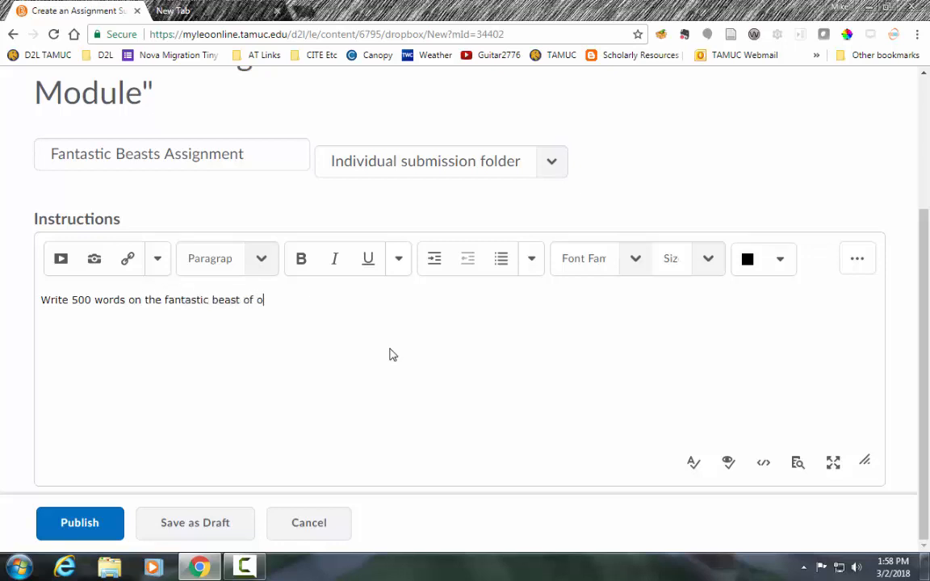
type("!")
- Format the whole instructions sentence in Arial (Recommended) at size 4 (14pt) and publish the assignment
left_click_drag(214, 300, 42, 302)
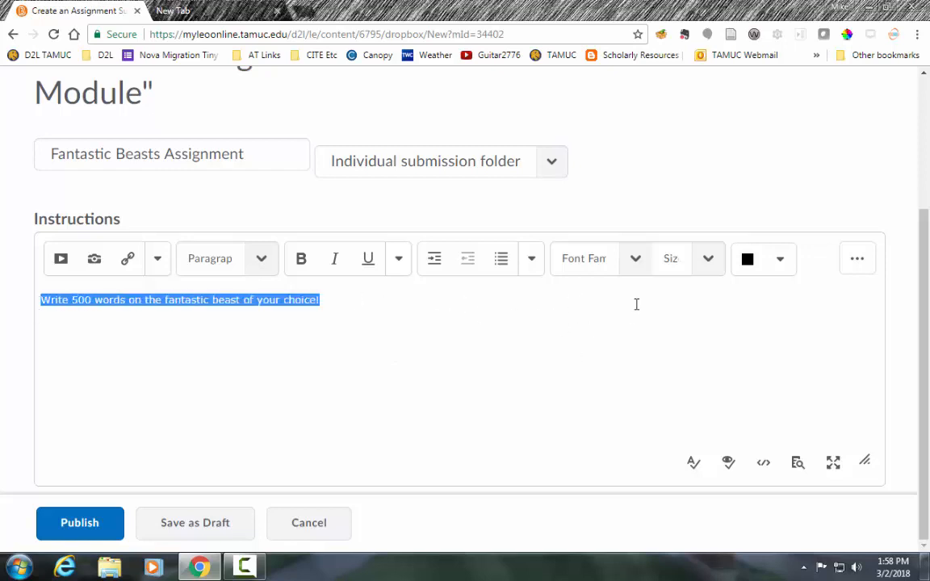
left_click(717, 267)
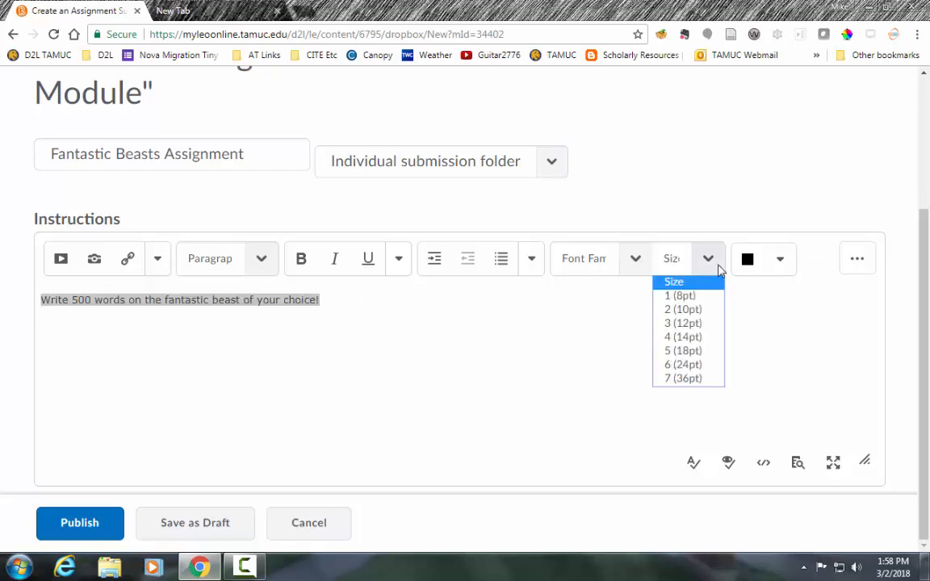
left_click(701, 335)
left_click(636, 259)
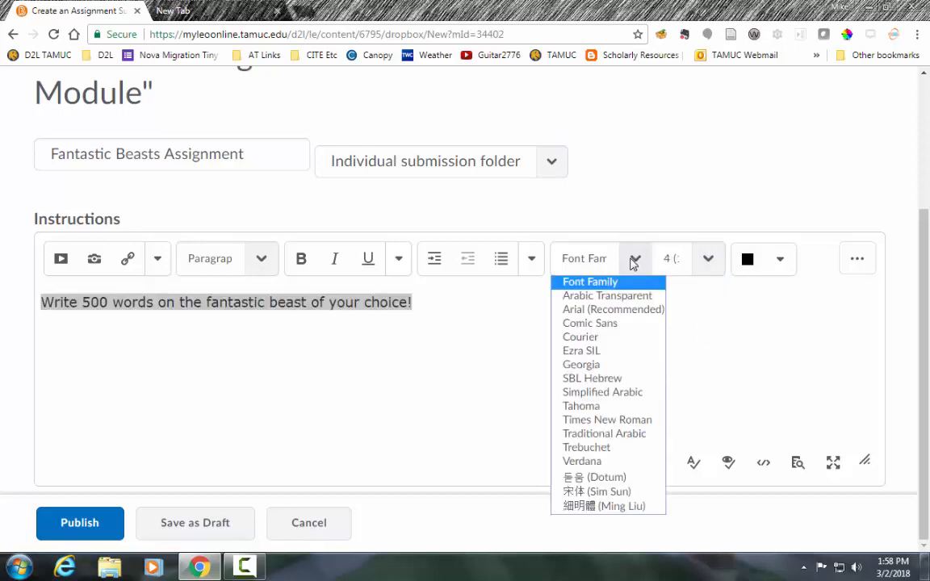
left_click(622, 309)
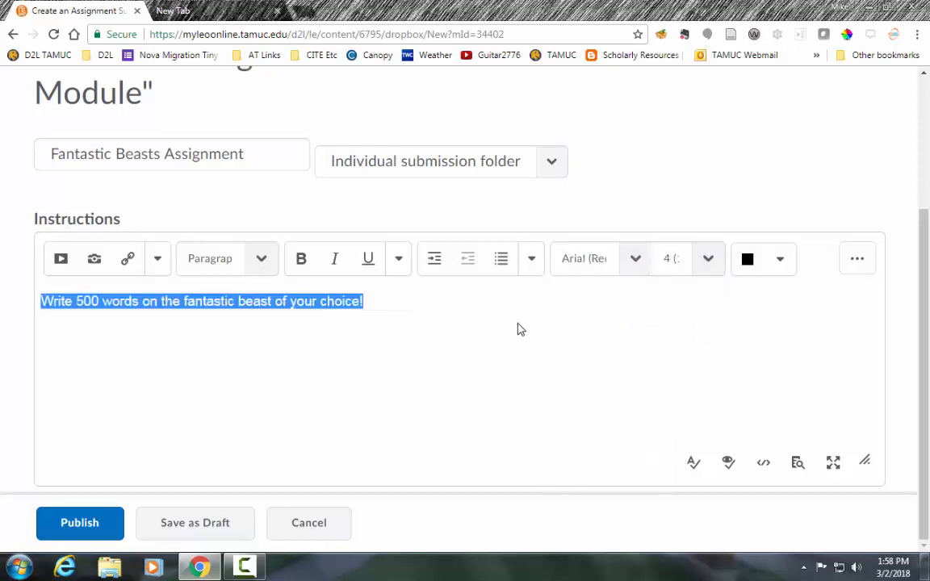
left_click(709, 273)
left_click(690, 338)
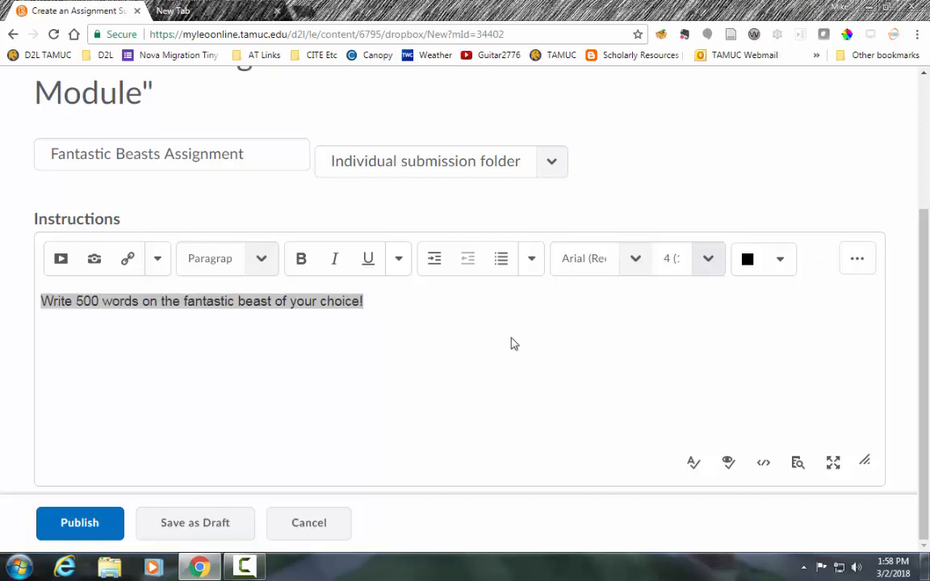
left_click(486, 388)
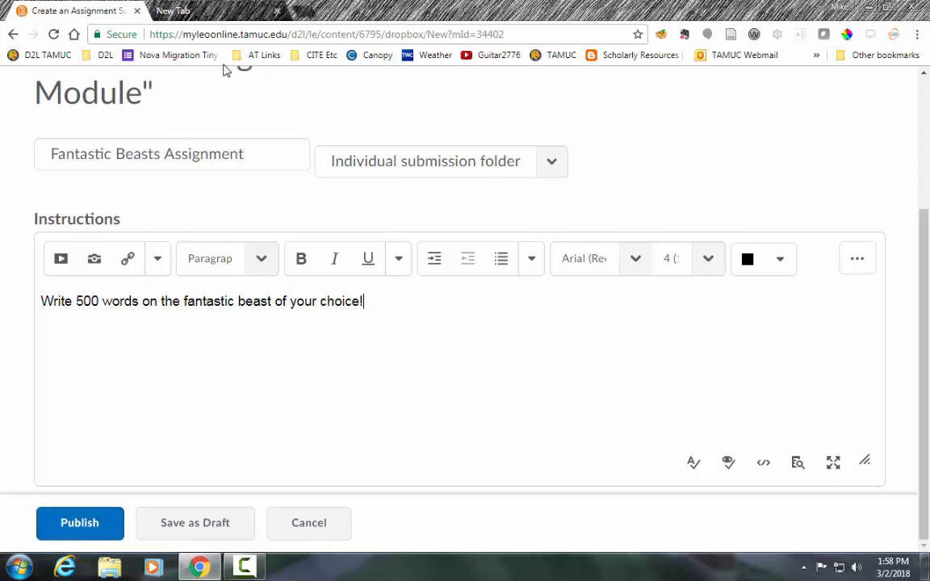
left_click(81, 523)
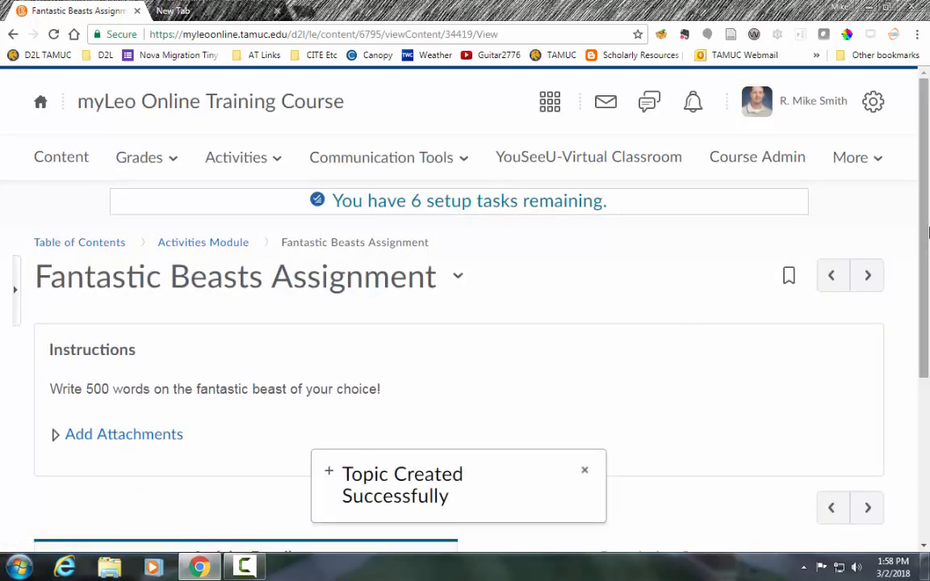
- Start adding a grade item in the assignment's assessment details and set its points to 100
left_click_drag(928, 232, 929, 284)
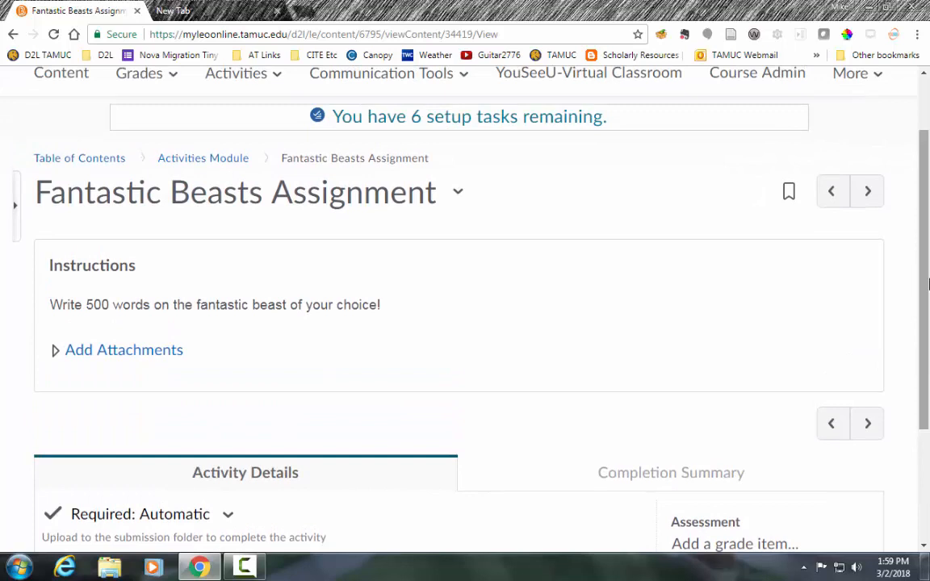
scroll(929, 285, "down", 3)
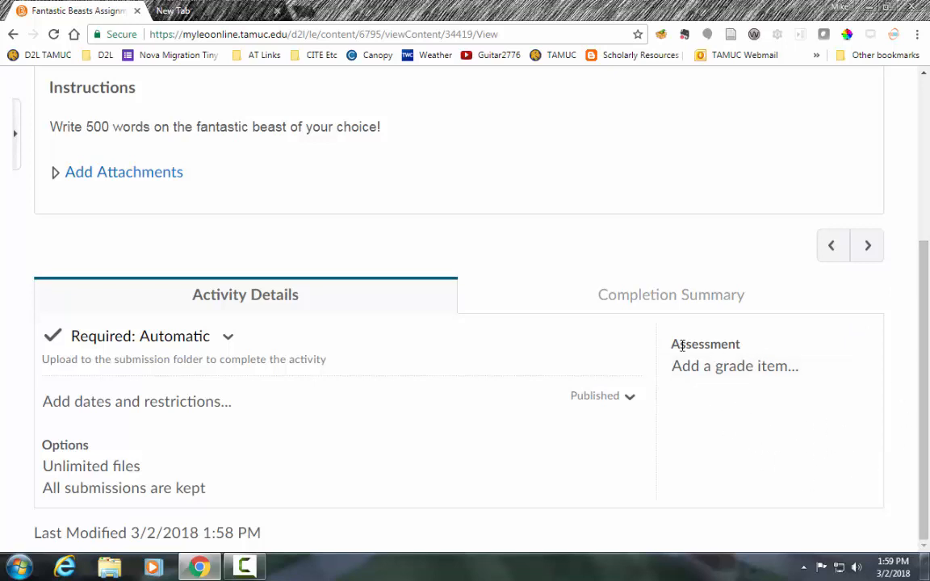
left_click(767, 374)
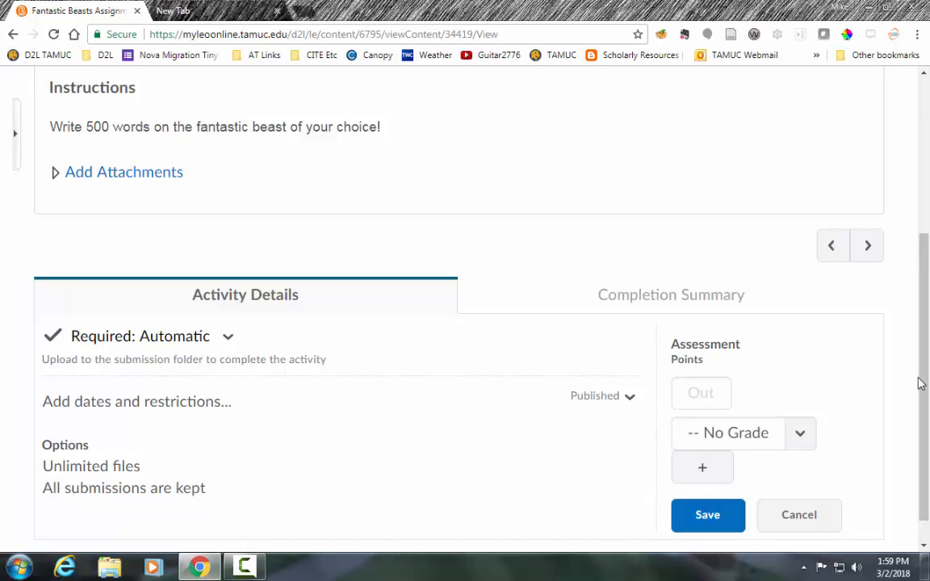
scroll(924, 396, "down", 1)
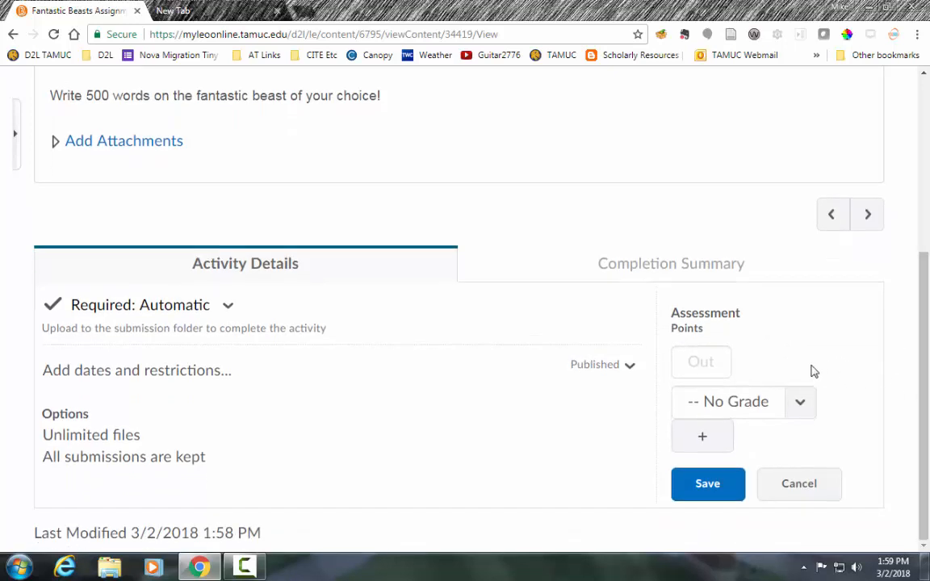
left_click(721, 365)
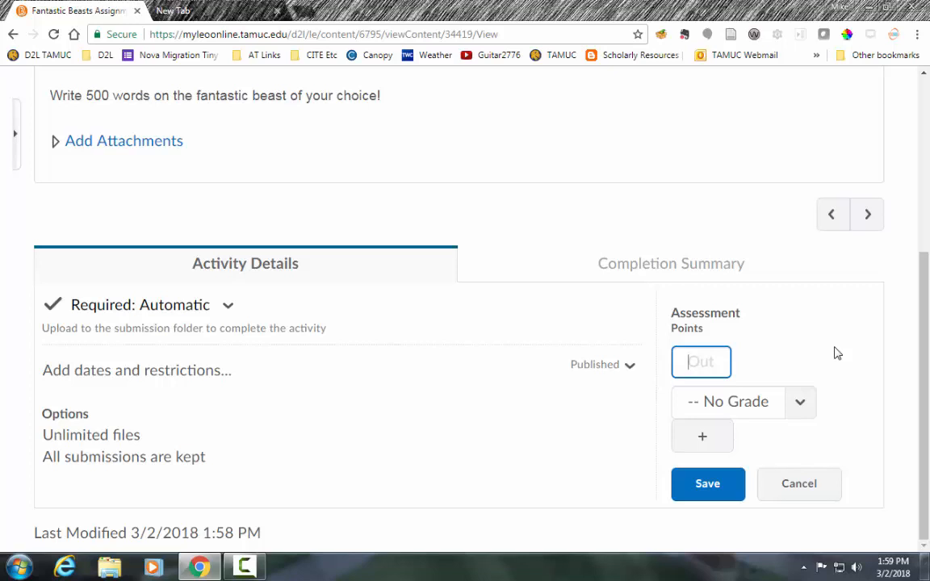
type("100")
- Check which existing grade items can be linked to the assignment, leaving it at No Grade
left_click(812, 403)
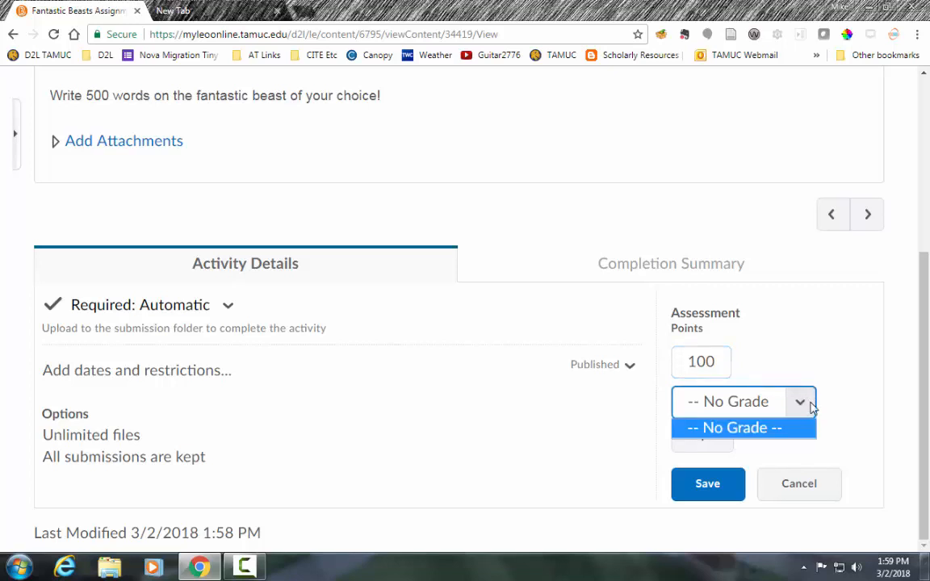
left_click(811, 407)
left_click(811, 407)
left_click(809, 408)
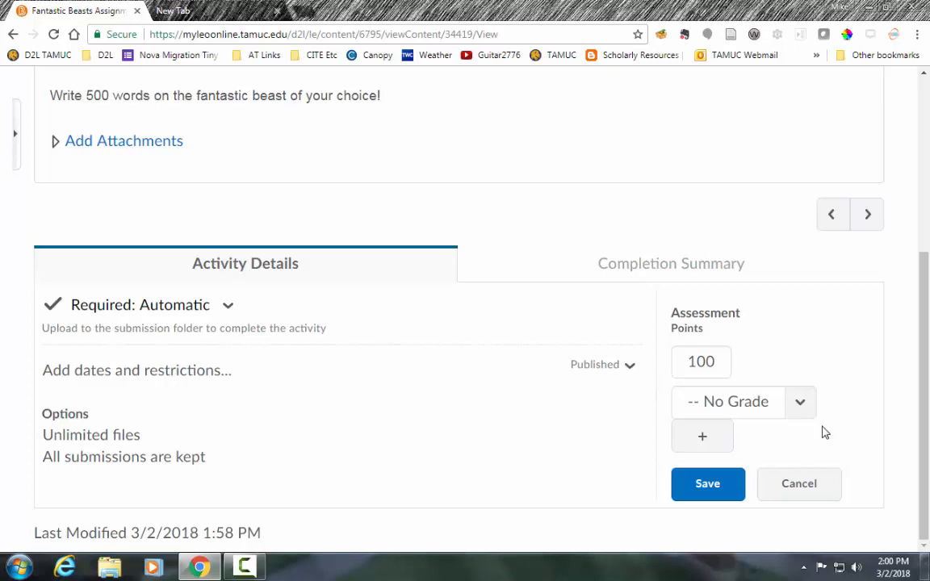
- Start a new grade item for the assignment and name it "Fantastic Beasts Assignment"
left_click(718, 447)
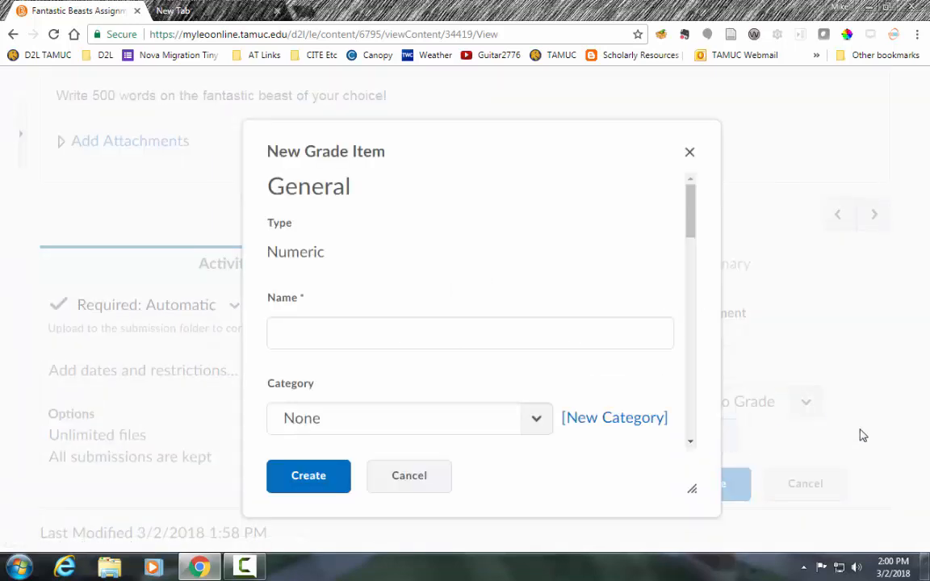
left_click_drag(693, 216, 695, 234)
left_click(636, 234)
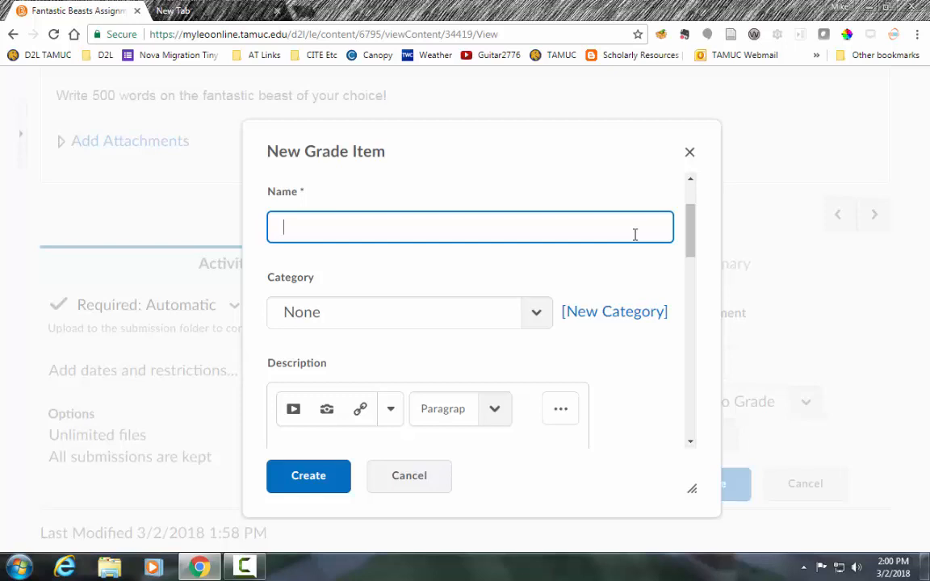
type("Fantastic Beasts Assign")
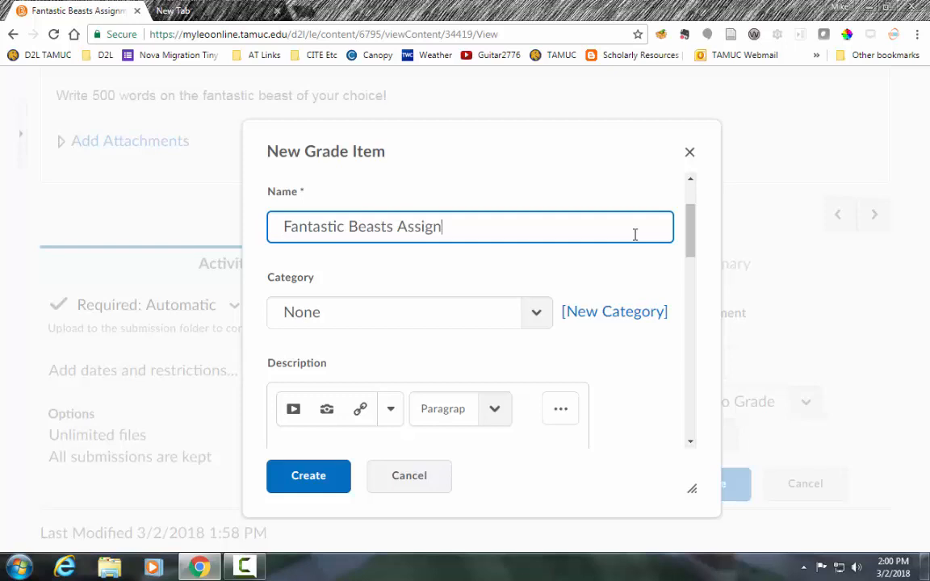
type("ment")
- Start a new grade category for the grade item and name it "Fantastic Beasts Assignments"
left_click_drag(694, 232, 694, 247)
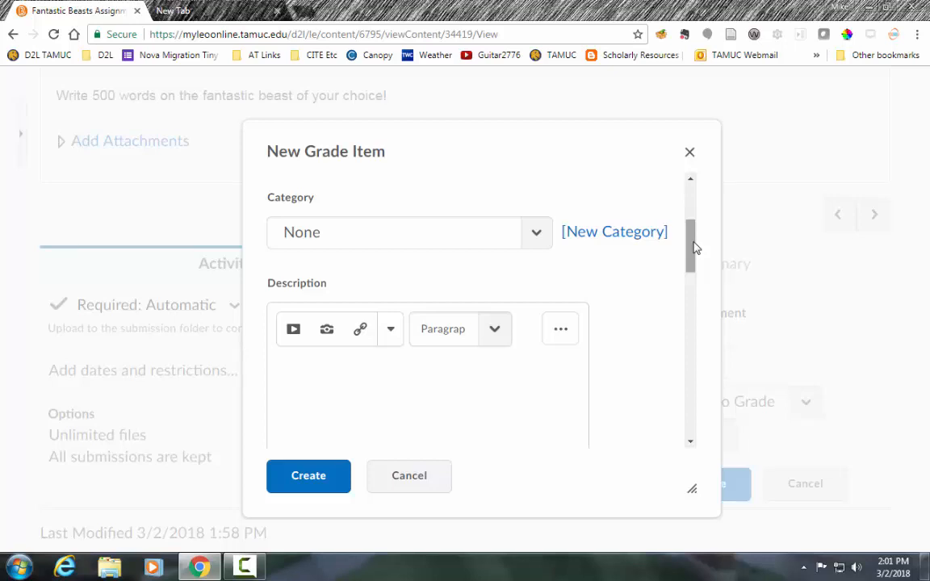
left_click(616, 235)
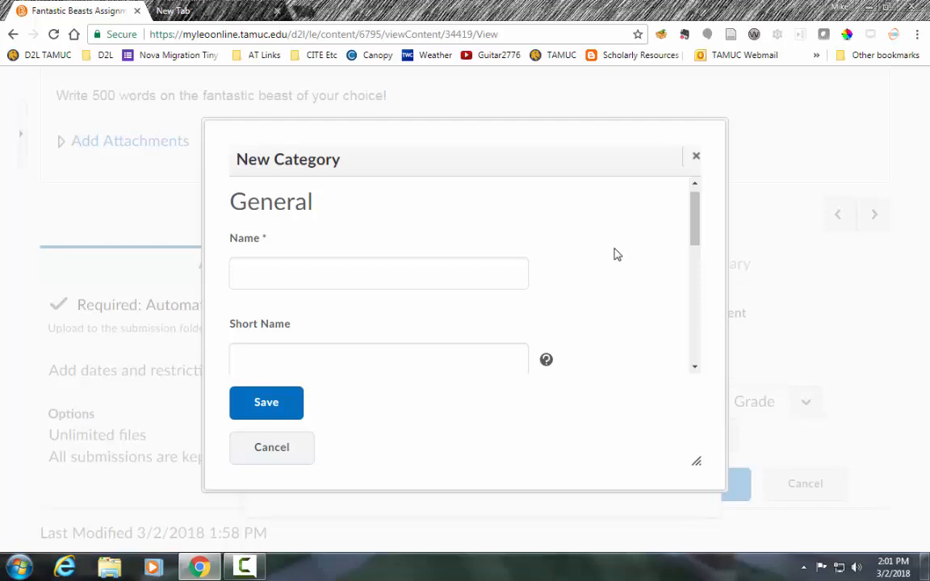
left_click_drag(700, 216, 699, 232)
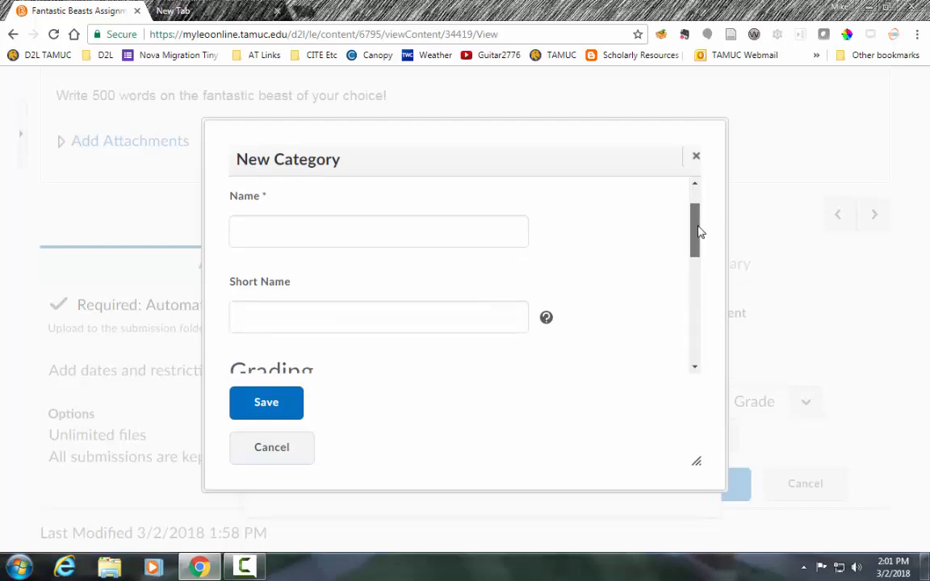
left_click(426, 221)
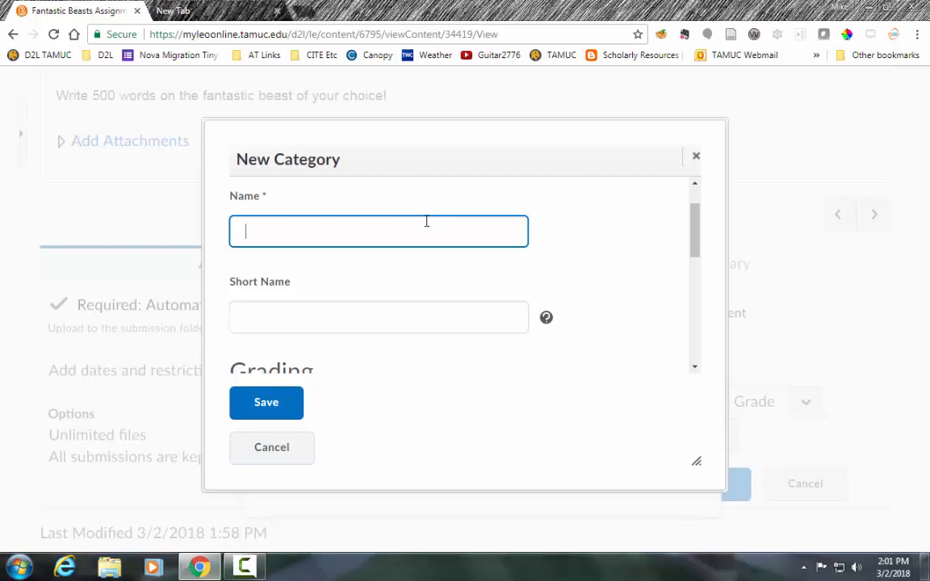
type("Fantastic Beasts A")
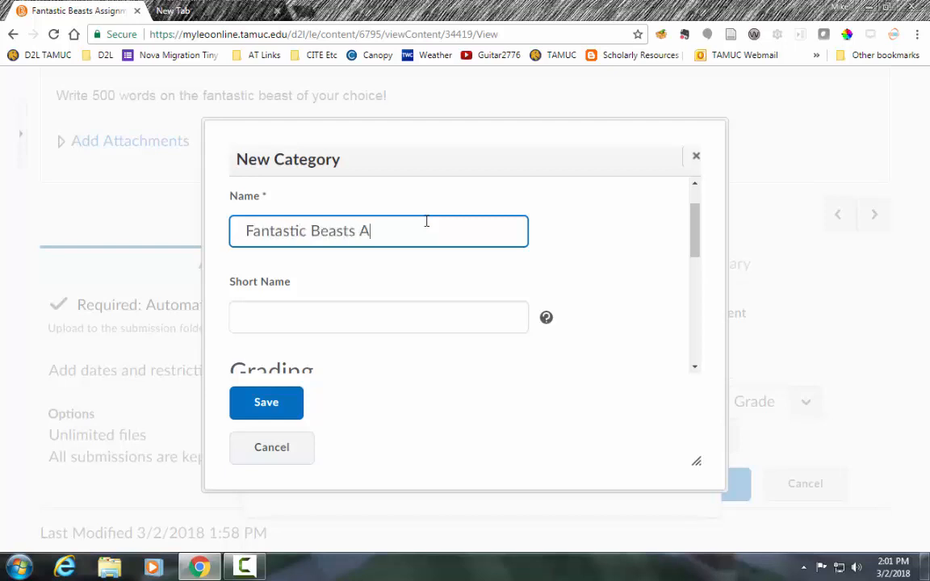
type("ssignments")
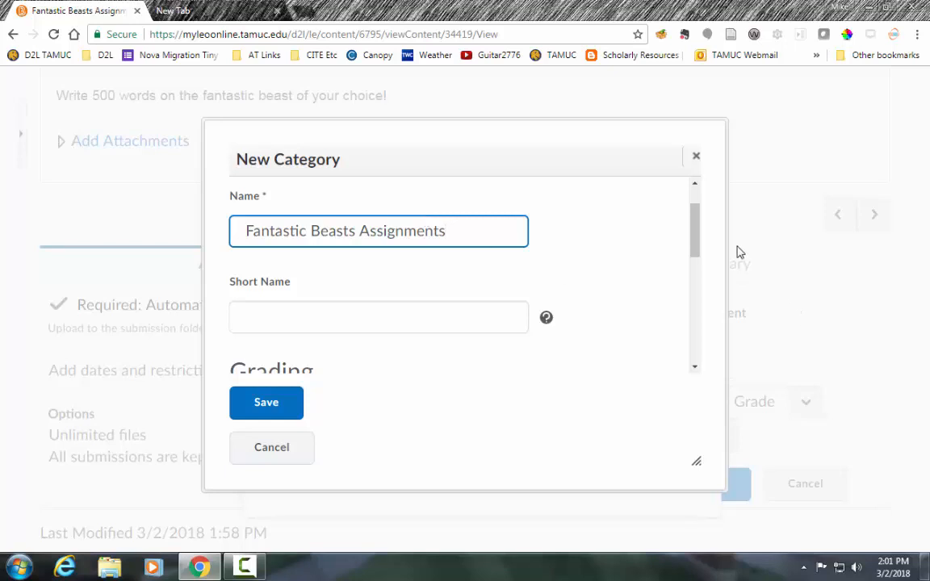
- Keep the category's weight at 10 with manually assigned item weights, and save the category
left_click_drag(699, 233, 695, 289)
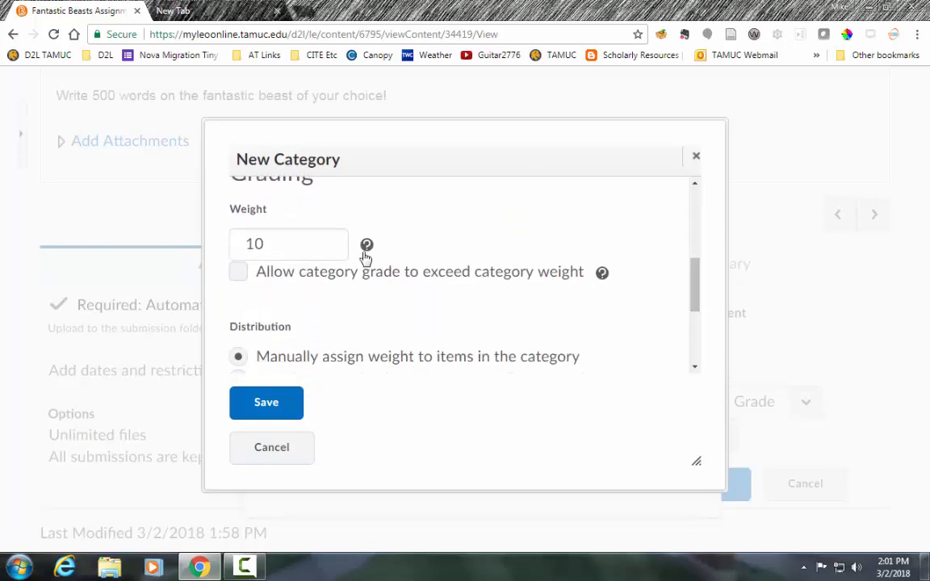
left_click(323, 244)
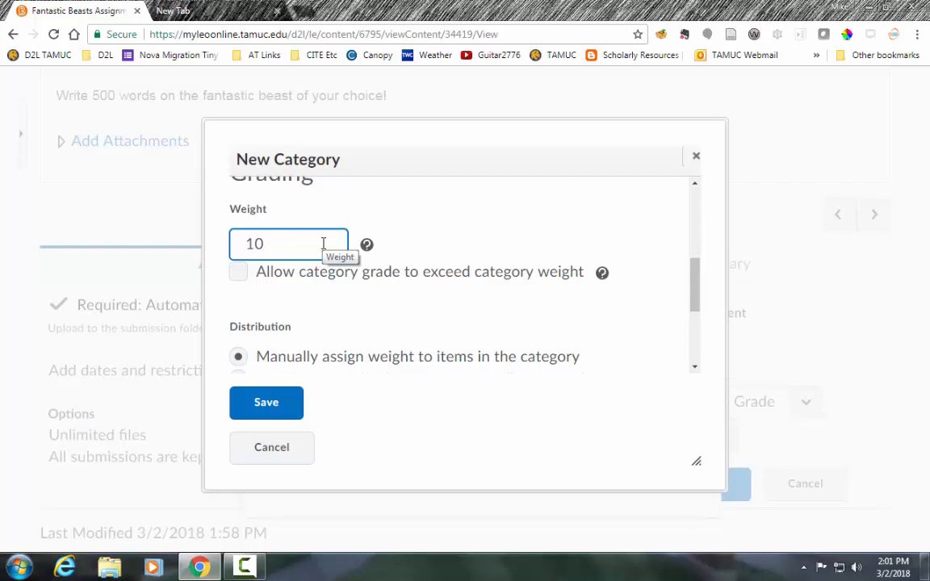
left_click(194, 220)
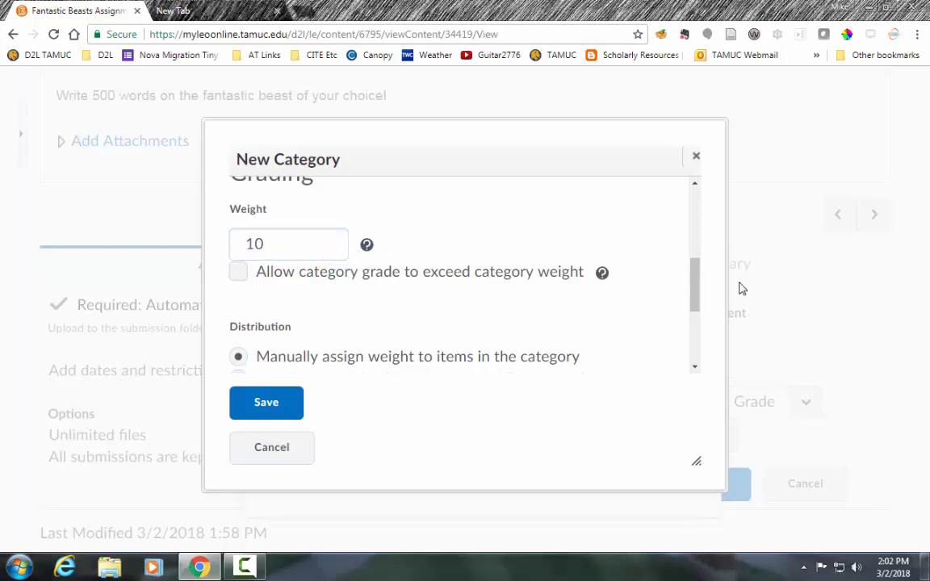
left_click_drag(698, 270, 699, 323)
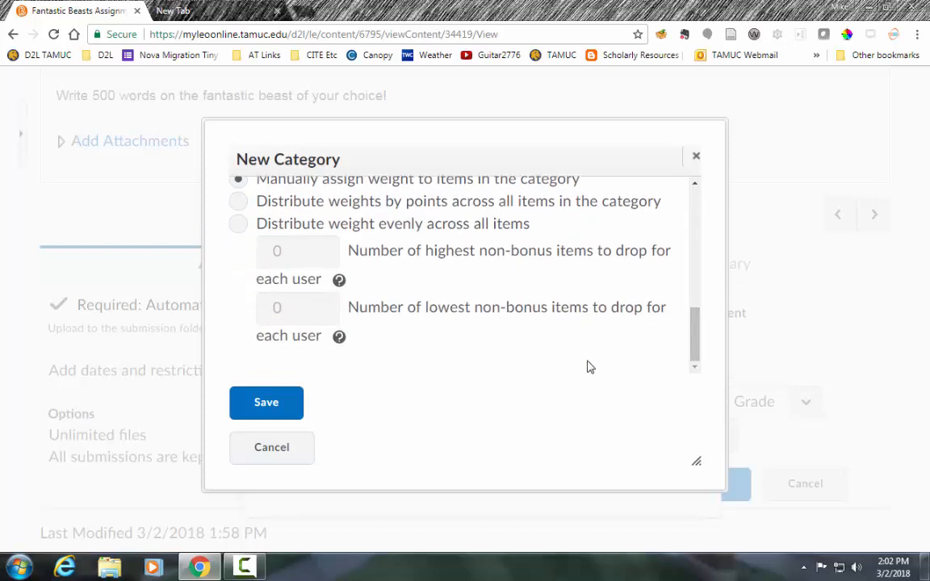
left_click(266, 408)
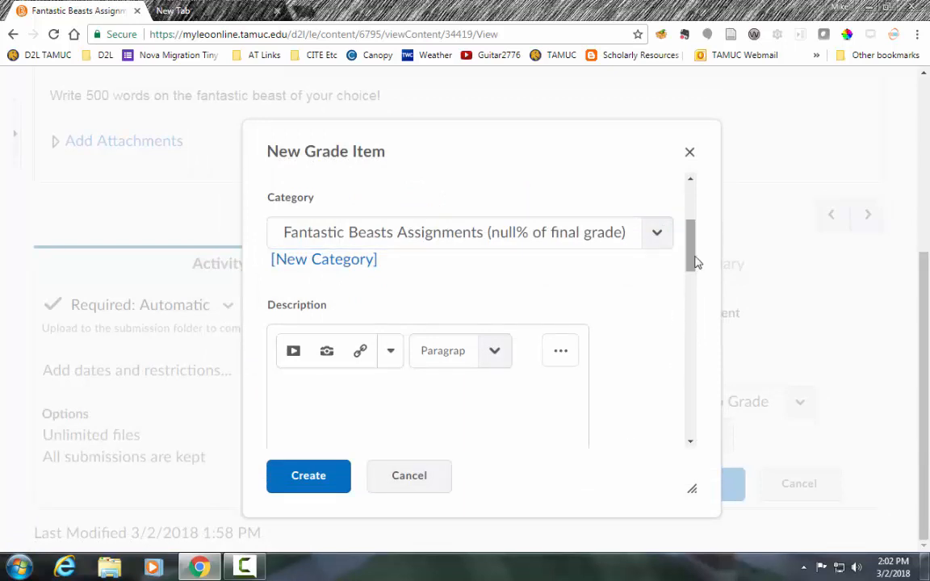
- Check the grade item's name and category, and set its maximum points to 100
scroll(697, 252, "up", 1)
scroll(691, 251, "up", 2)
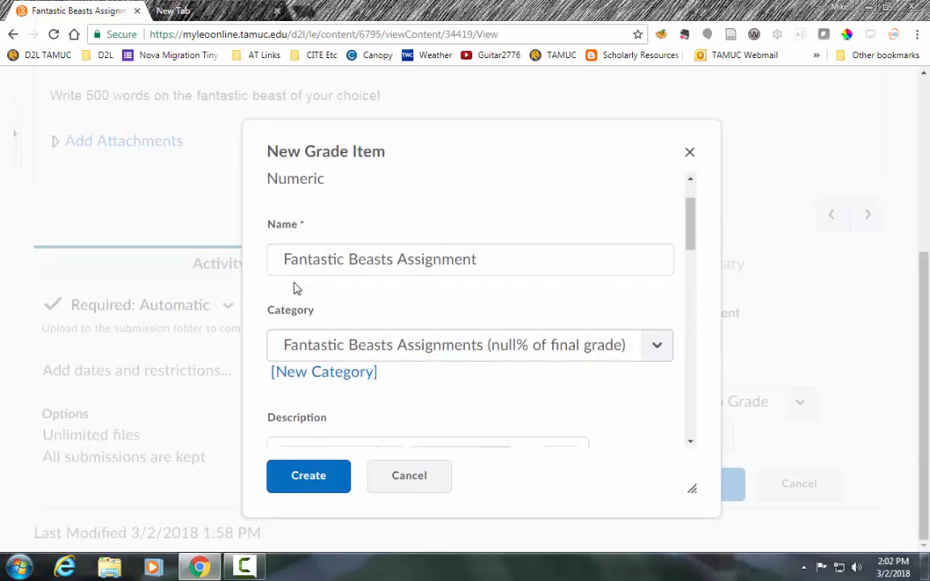
left_click(467, 260)
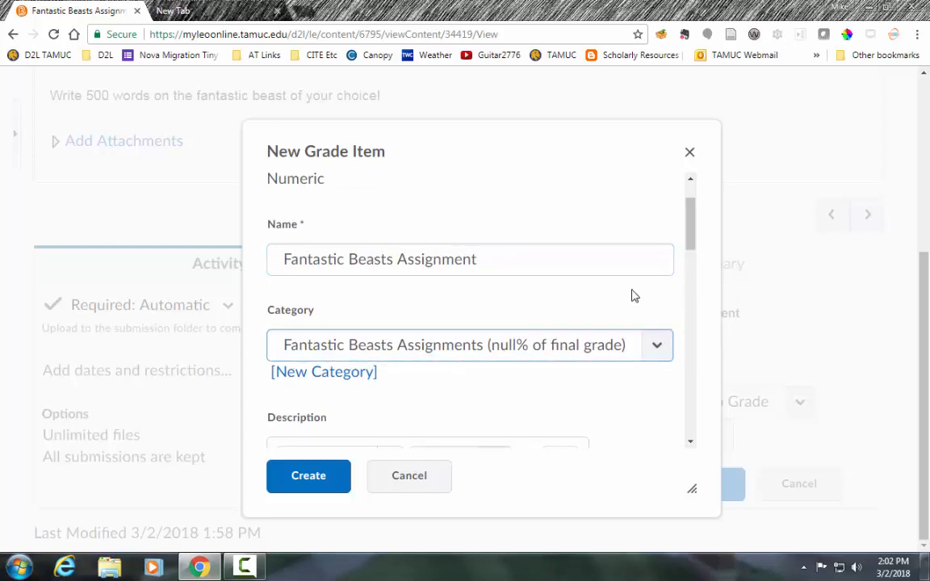
left_click_drag(693, 233, 664, 316)
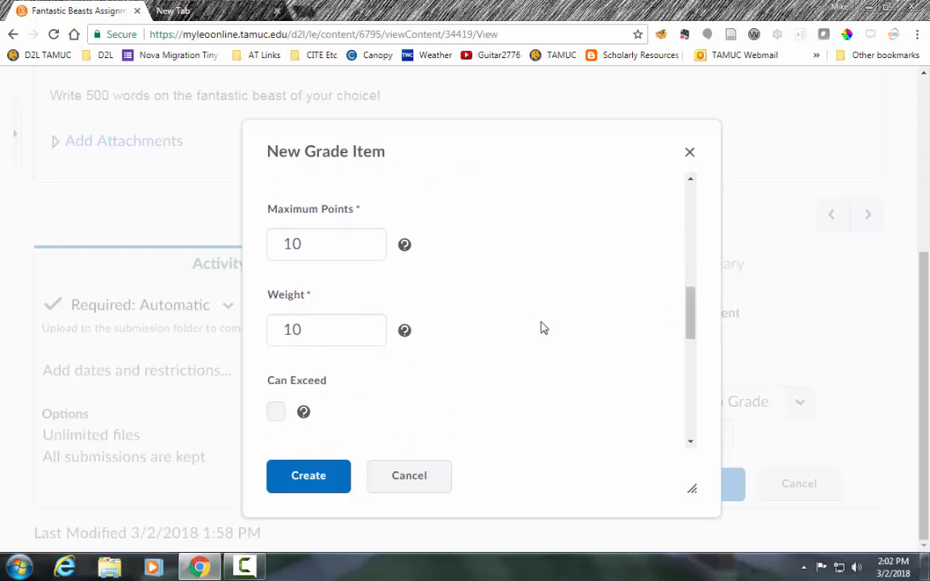
left_click(336, 245)
left_click_drag(487, 141, 292, 77)
left_click(128, 195)
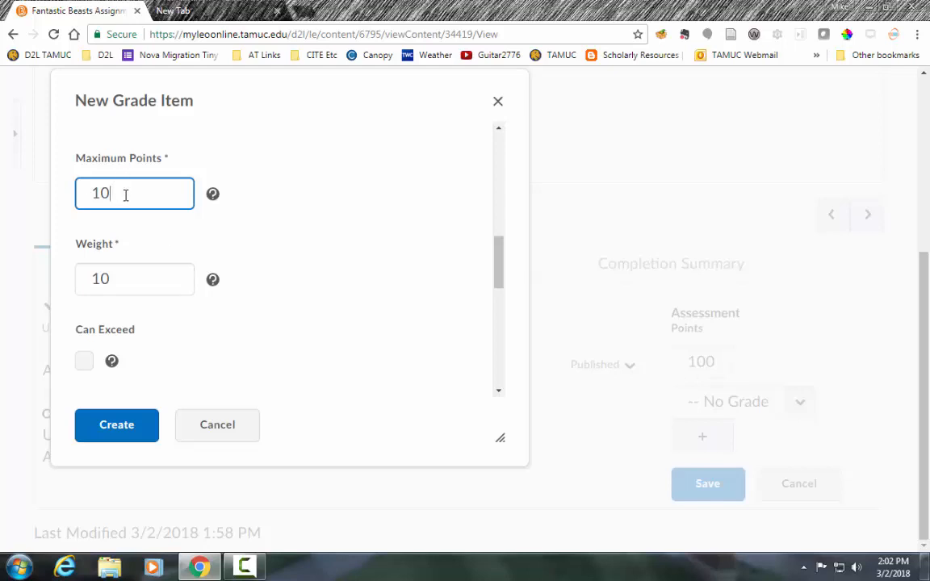
type("0")
key("Tab")
key("shift+Tab")
- Create the grade item and save it as the assignment's assessment
left_click(121, 428)
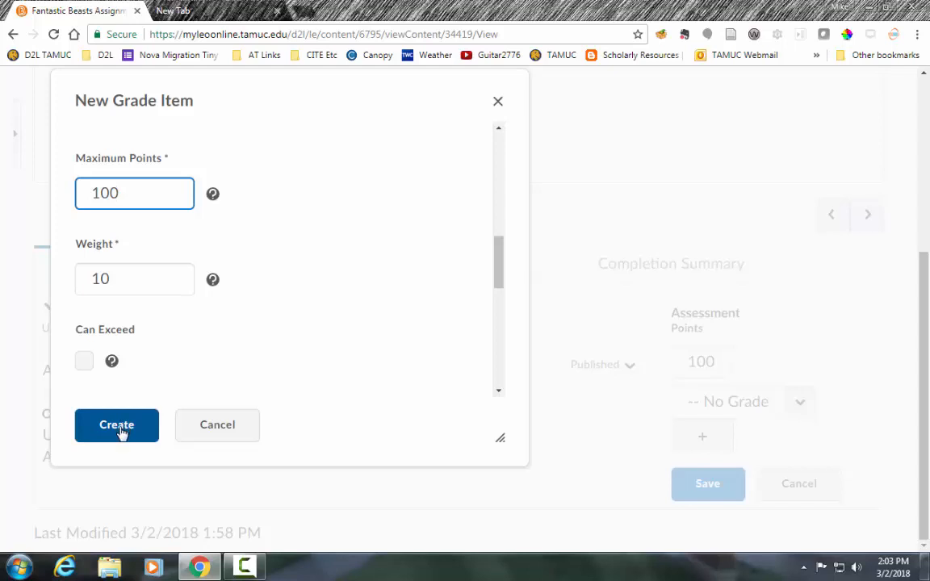
left_click(119, 434)
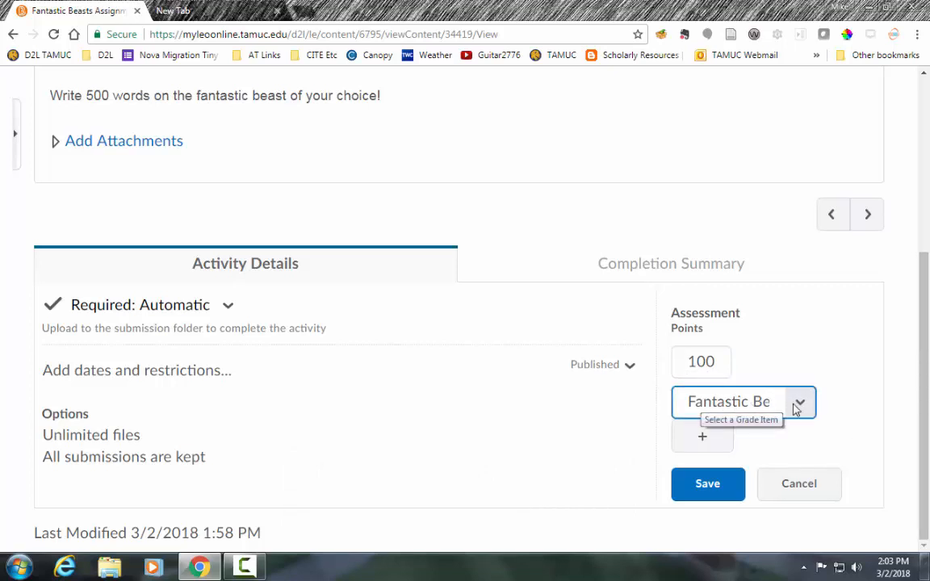
left_click(715, 487)
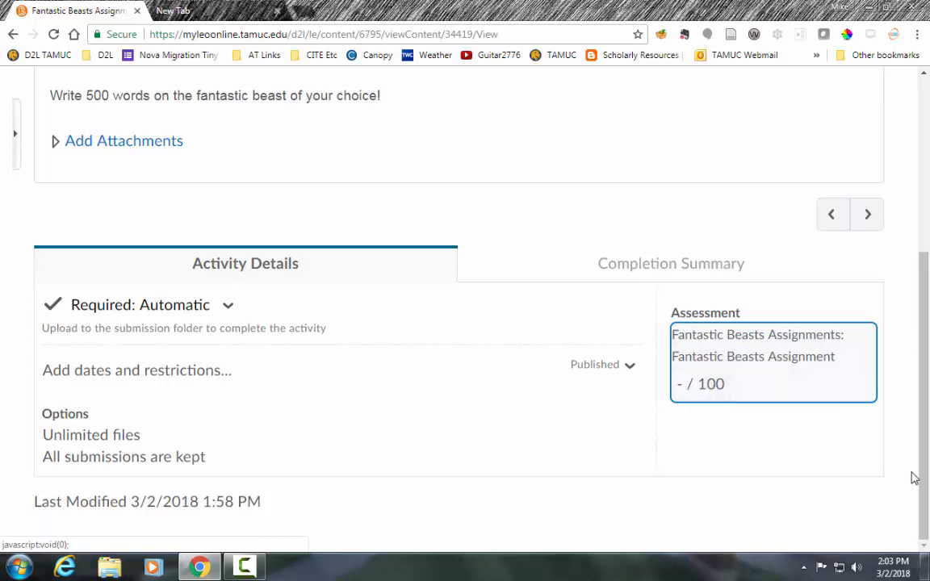
- Open the course's assignment submission folders and look at the Fantastic Beasts Assignment entry in the list
scroll(913, 478, "up", 2)
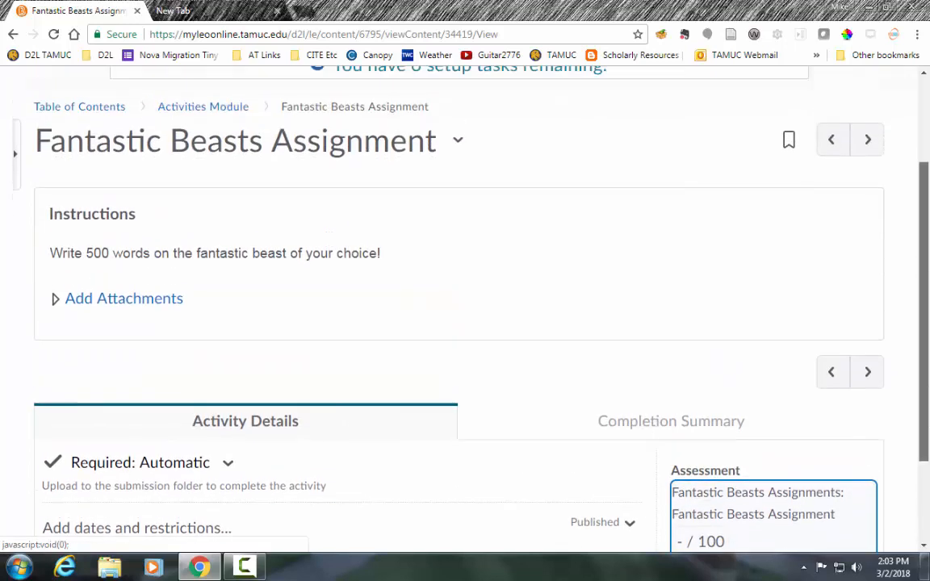
scroll(913, 478, "up", 2)
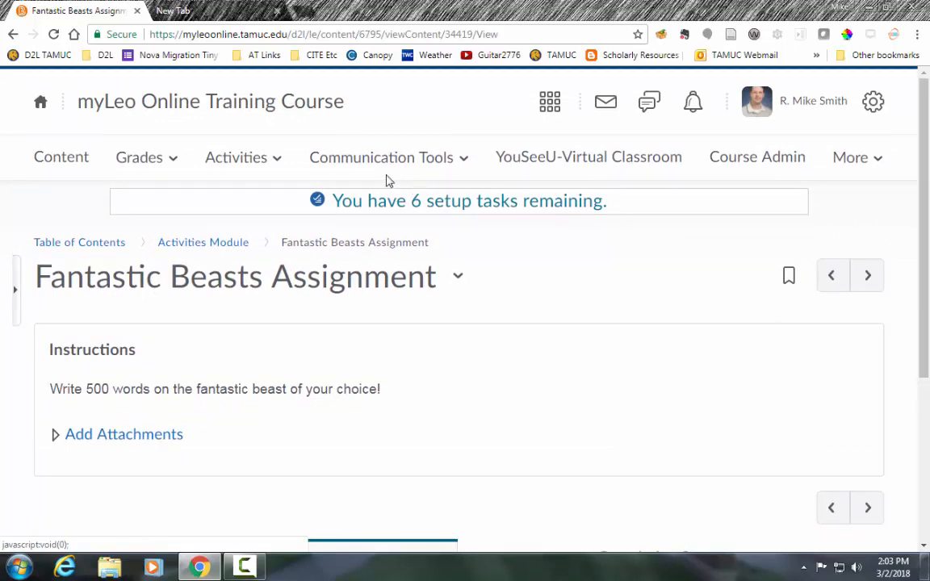
left_click(280, 161)
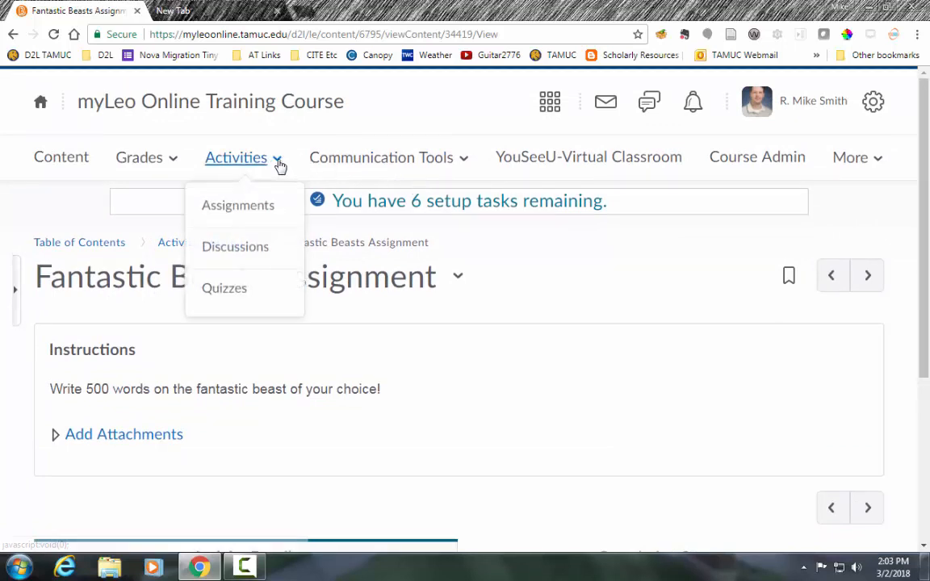
left_click(276, 218)
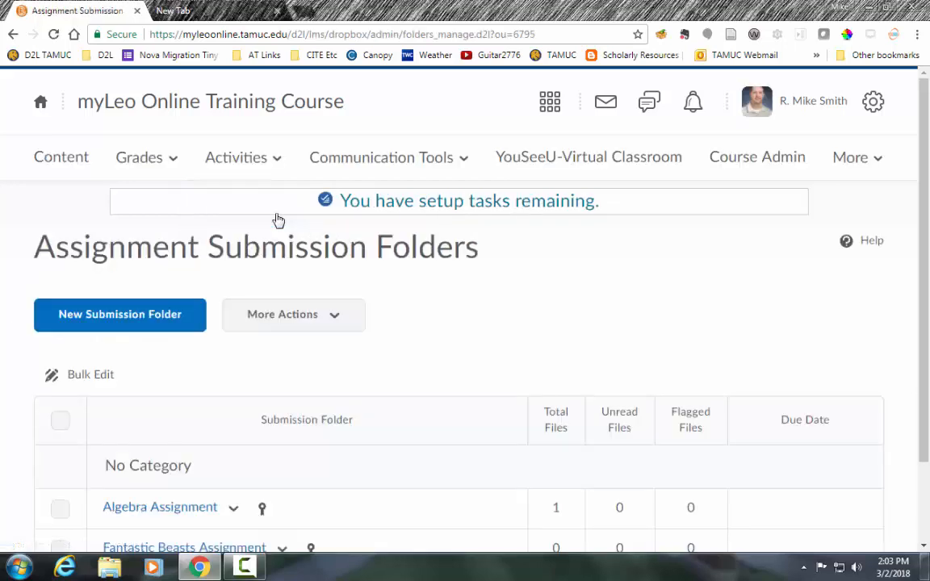
left_click_drag(926, 299, 927, 392)
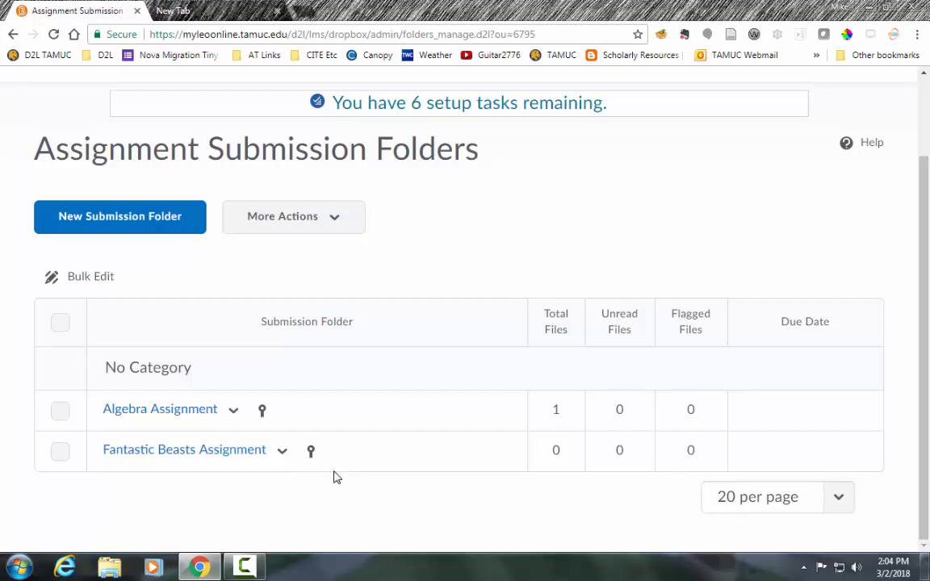
mouse_move(312, 458)
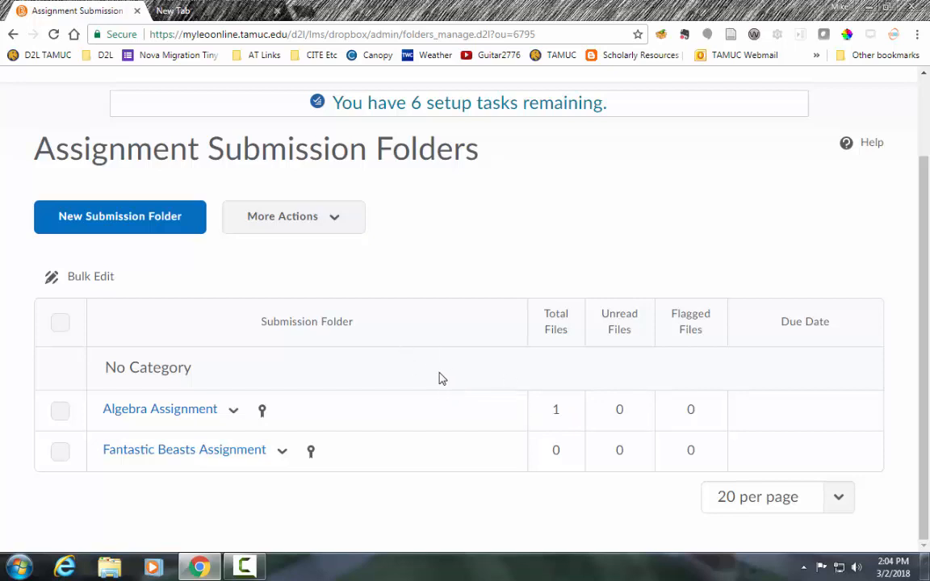
- Open the Algebra Assignment submissions and look over the submitted files and the per-page display options
left_click(143, 418)
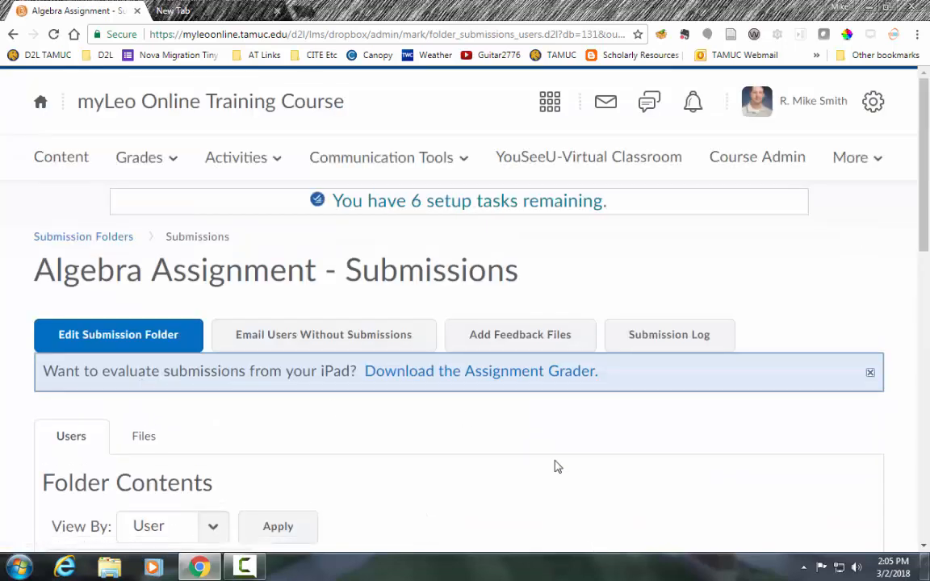
left_click_drag(928, 111, 929, 391)
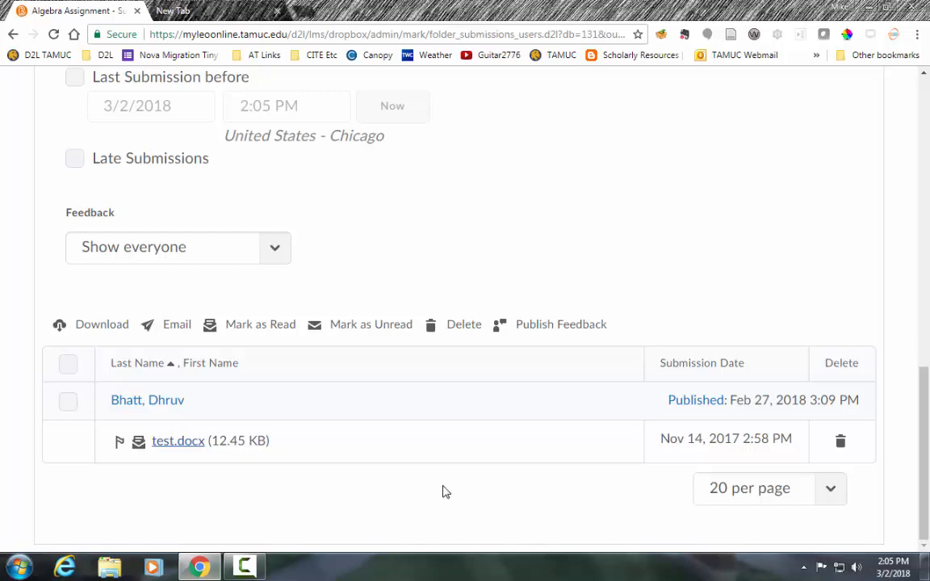
left_click(831, 489)
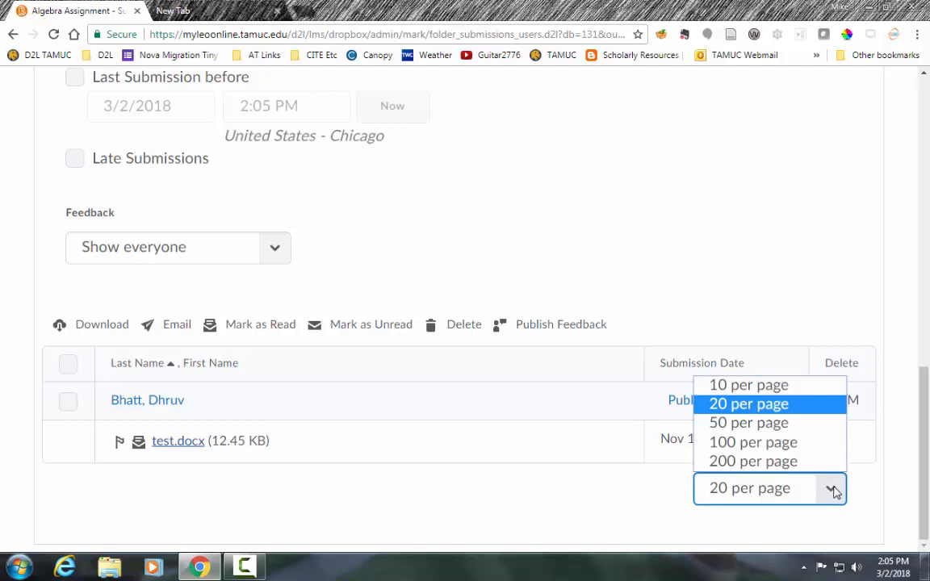
left_click(835, 491)
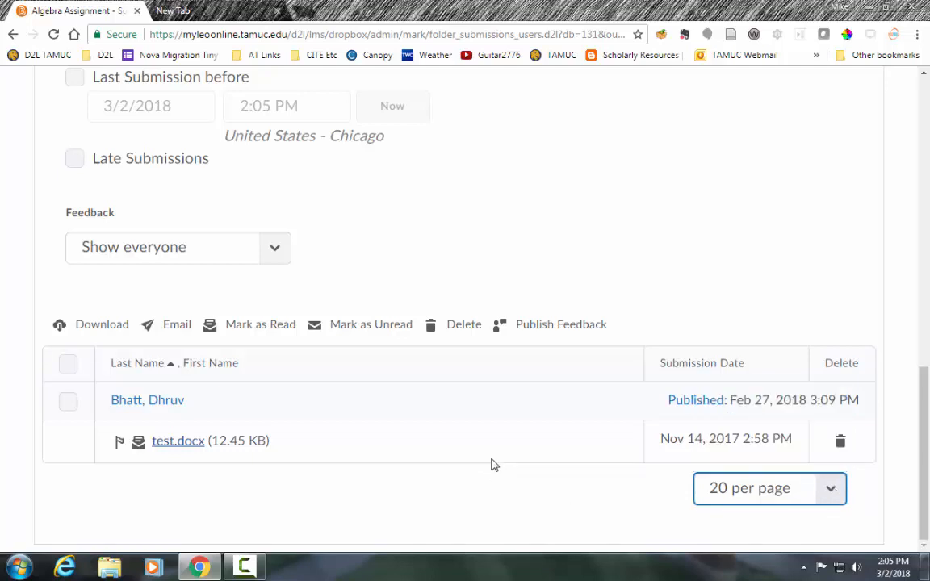
left_click(349, 509)
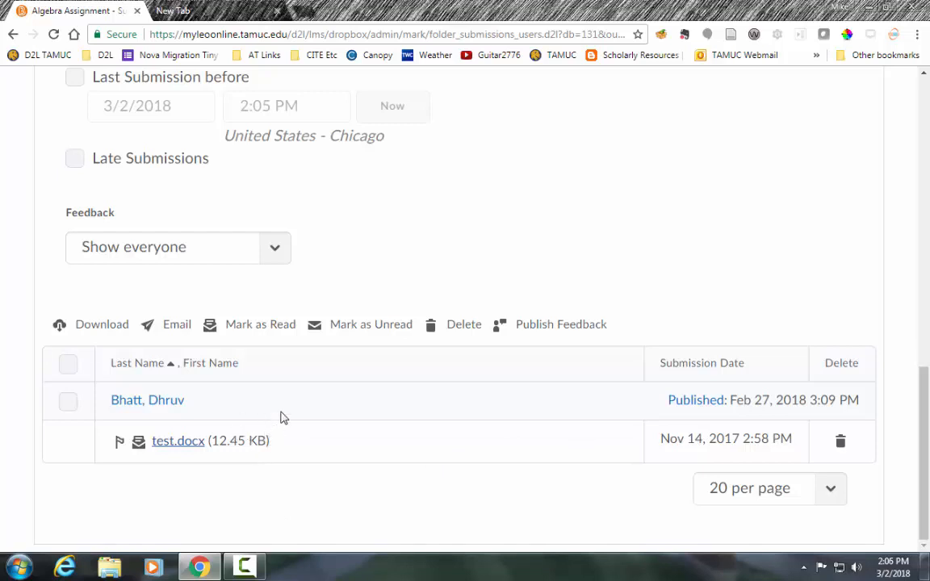
- Open the submitted test.docx for evaluation and examine the document and its Evaluation score section
left_click(179, 445)
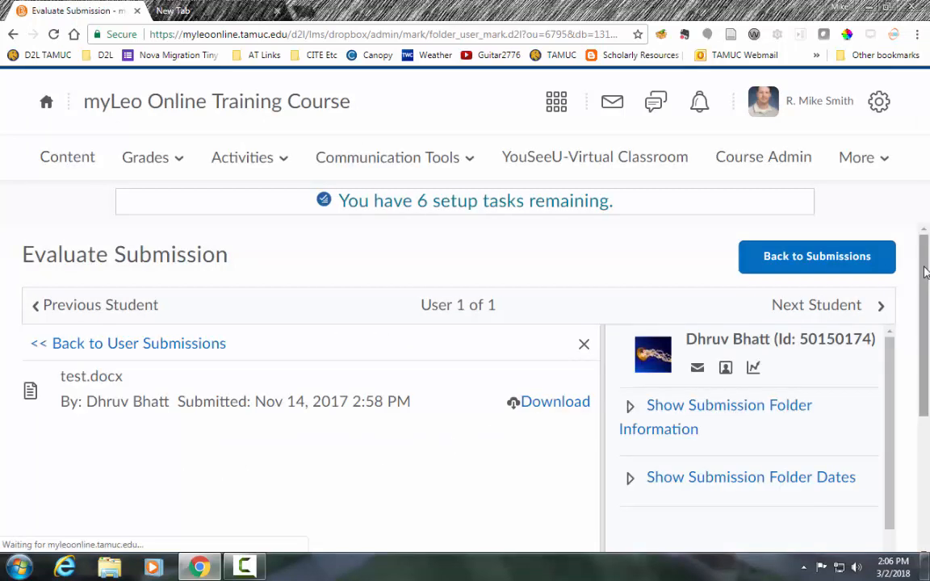
left_click_drag(926, 273, 929, 319)
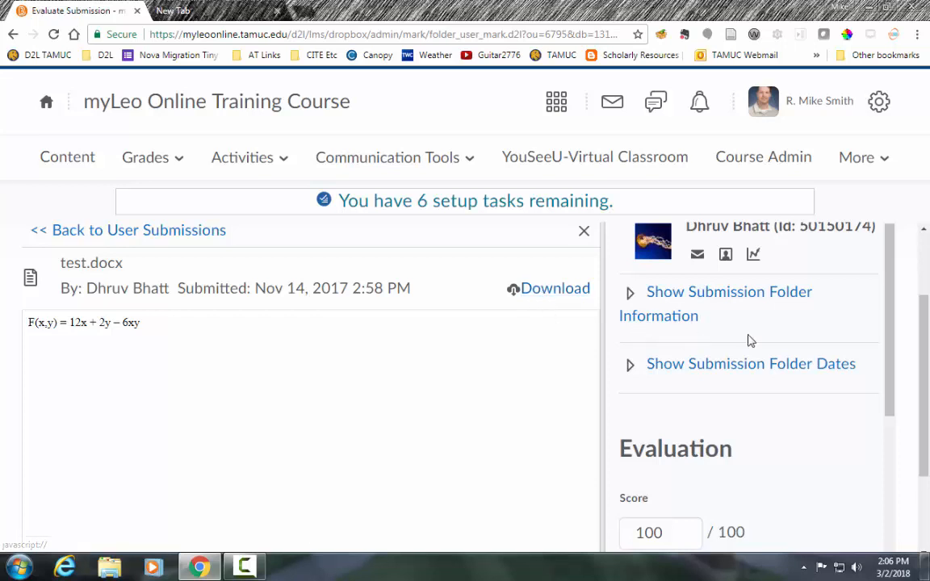
mouse_move(927, 329)
left_mouse_down()
mouse_move(929, 362)
mouse_move(928, 344)
left_mouse_up()
left_click_drag(891, 263, 893, 290)
mouse_move(927, 358)
left_mouse_down()
mouse_move(929, 312)
mouse_move(928, 340)
left_mouse_up()
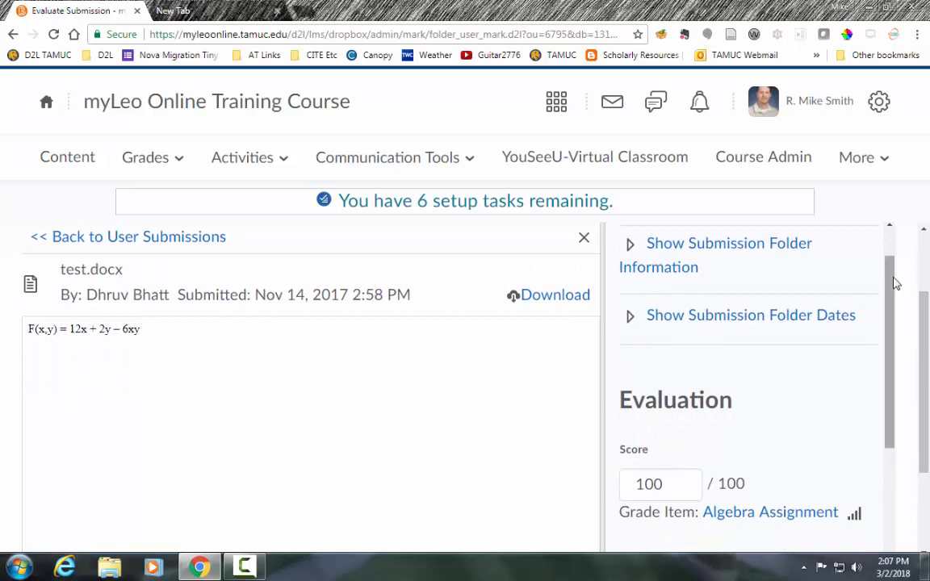
- Review the score and written feedback for test.docx and update the evaluation, keeping the score at 100
left_click_drag(895, 284, 902, 392)
left_click(691, 259)
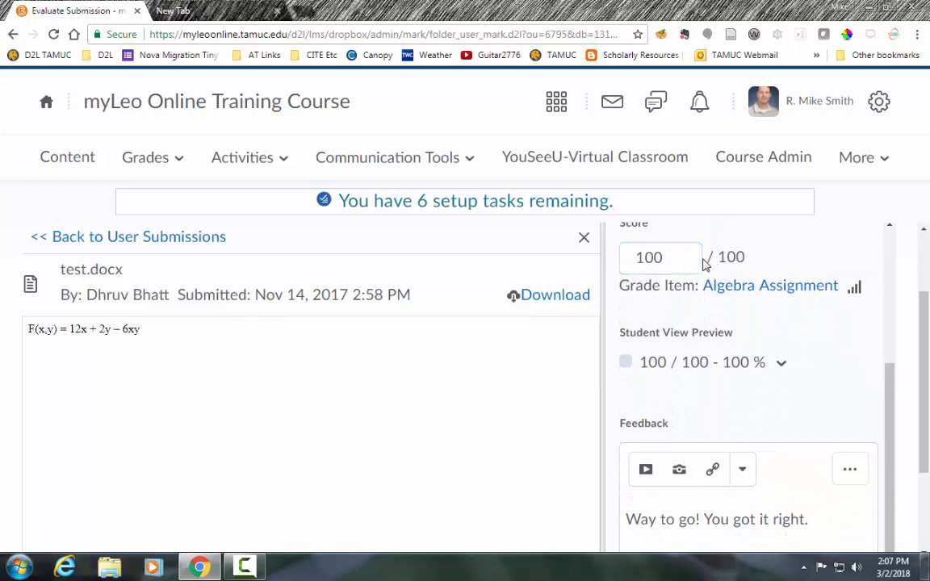
scroll(905, 372, "down", 3)
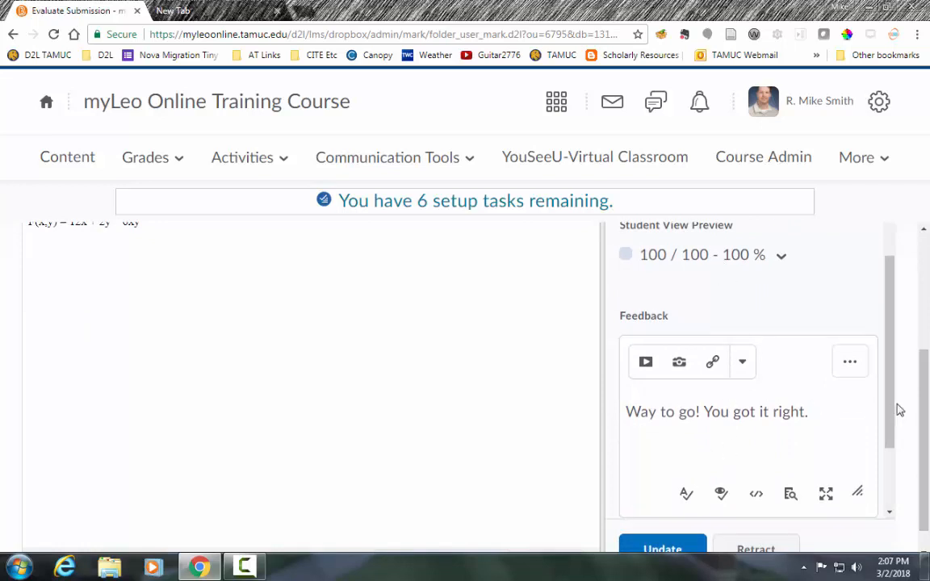
left_click_drag(888, 279, 902, 349)
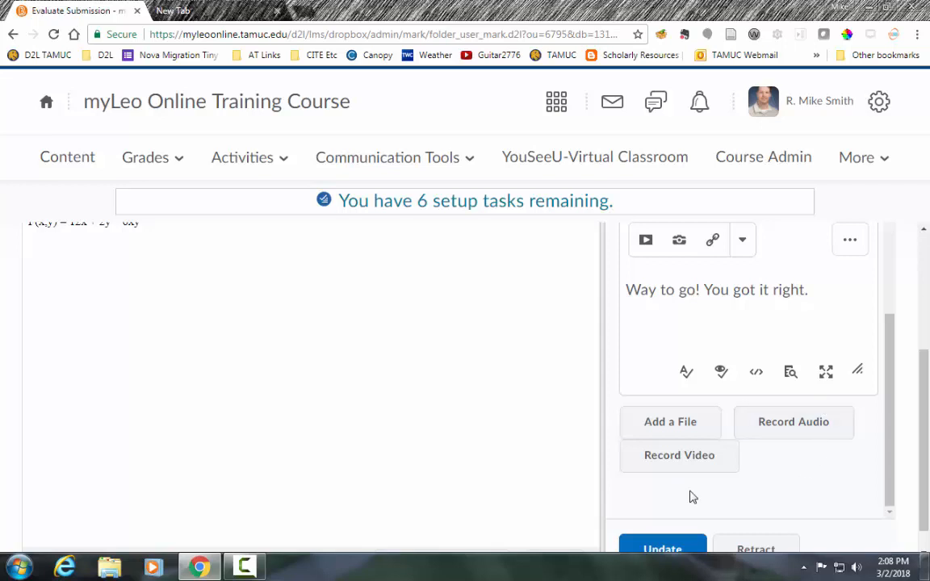
scroll(892, 464, "down", 1)
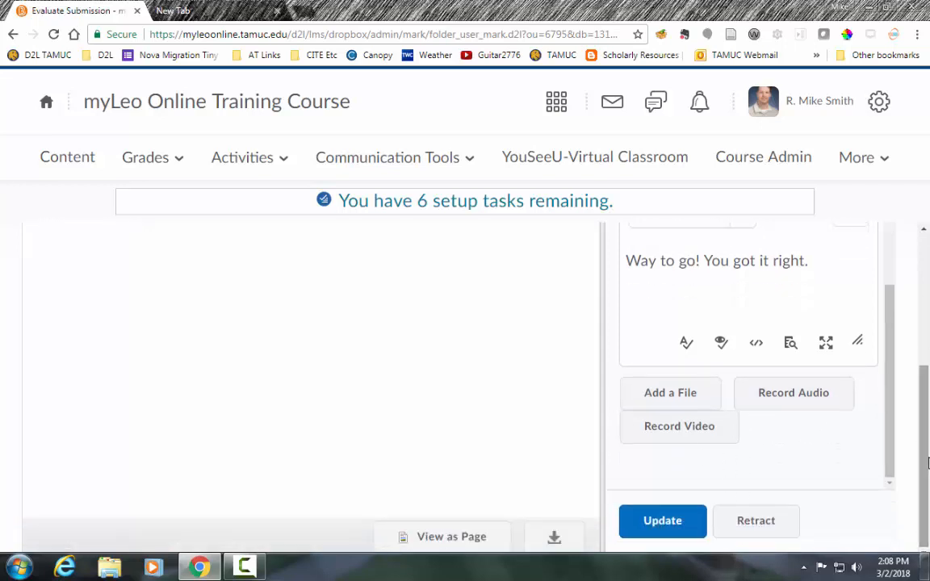
left_click(674, 527)
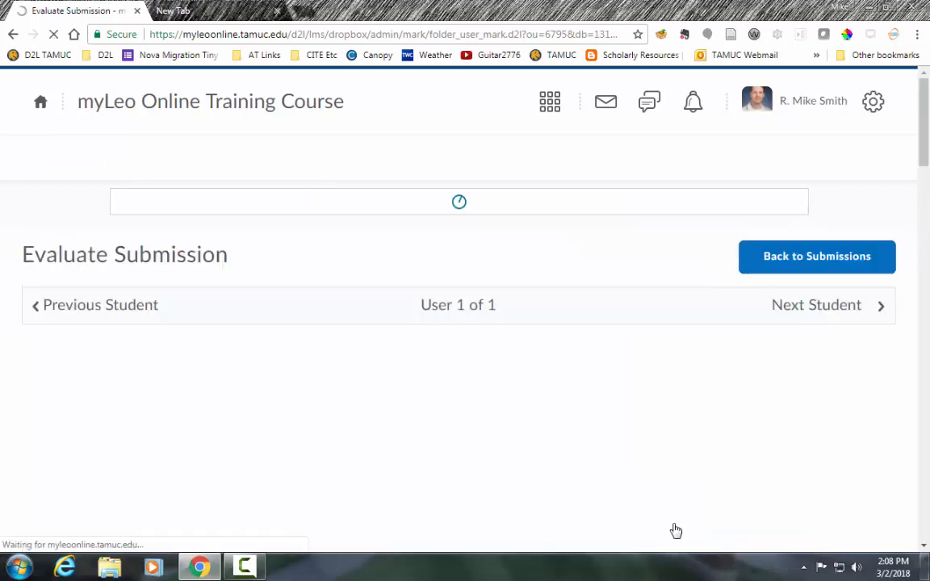
- Look over the submission's evaluation page and return to the Algebra Assignment submissions
mouse_move(926, 321)
left_mouse_down()
mouse_move(927, 367)
mouse_move(926, 318)
left_mouse_up()
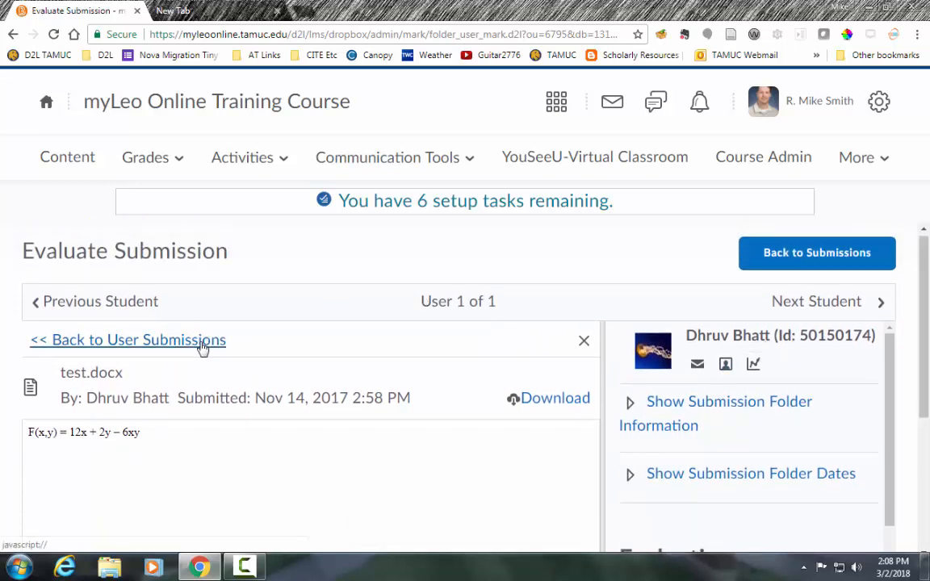
scroll(834, 331, "down", 5)
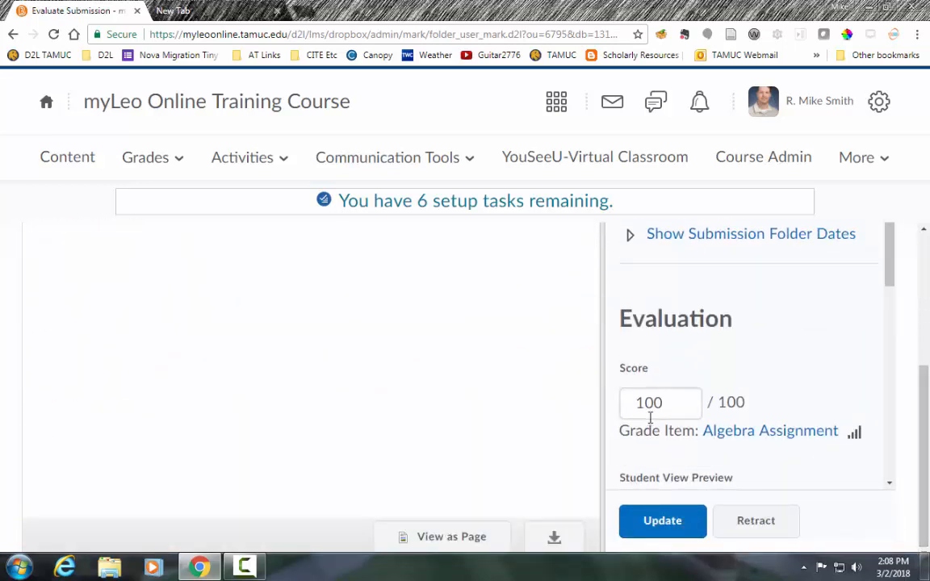
scroll(831, 355, "up", 5)
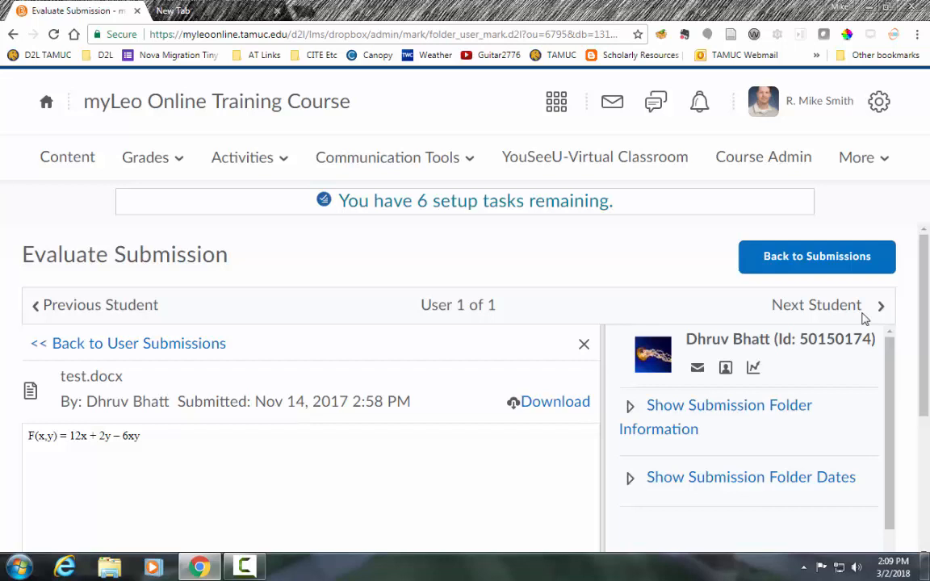
left_click(788, 266)
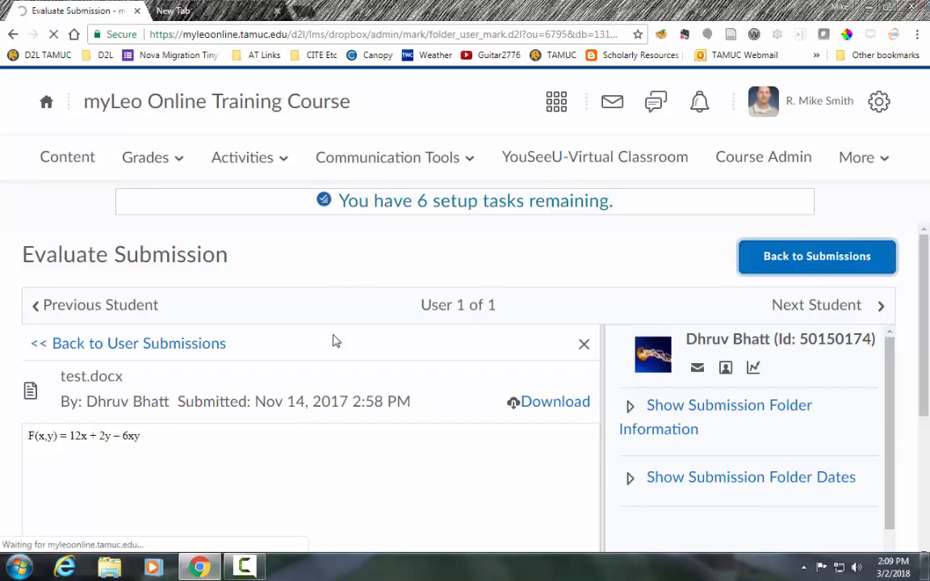
- Try publishing feedback for all listed Algebra Assignment submissions, declining the confirmation
scroll(319, 329, "down", 10)
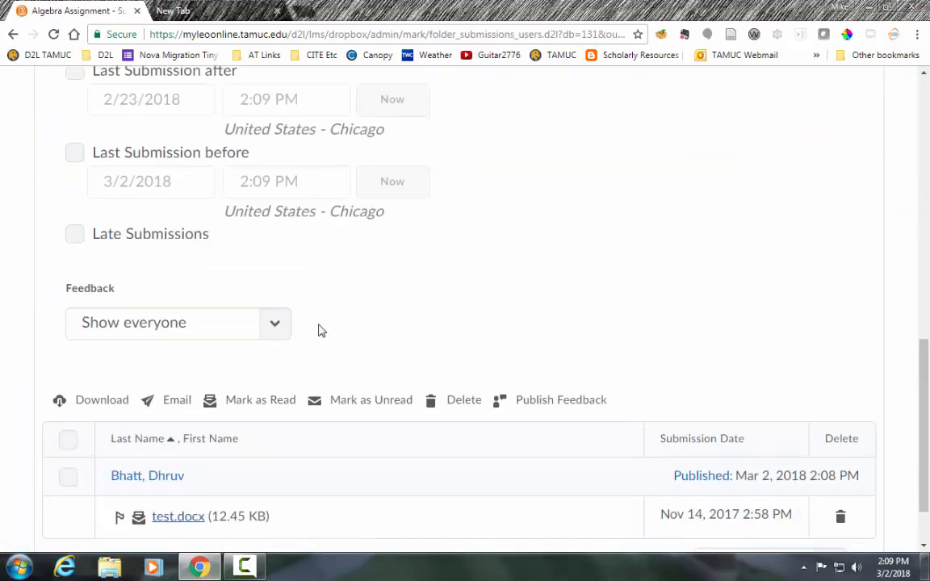
scroll(319, 329, "down", 2)
left_click(68, 364)
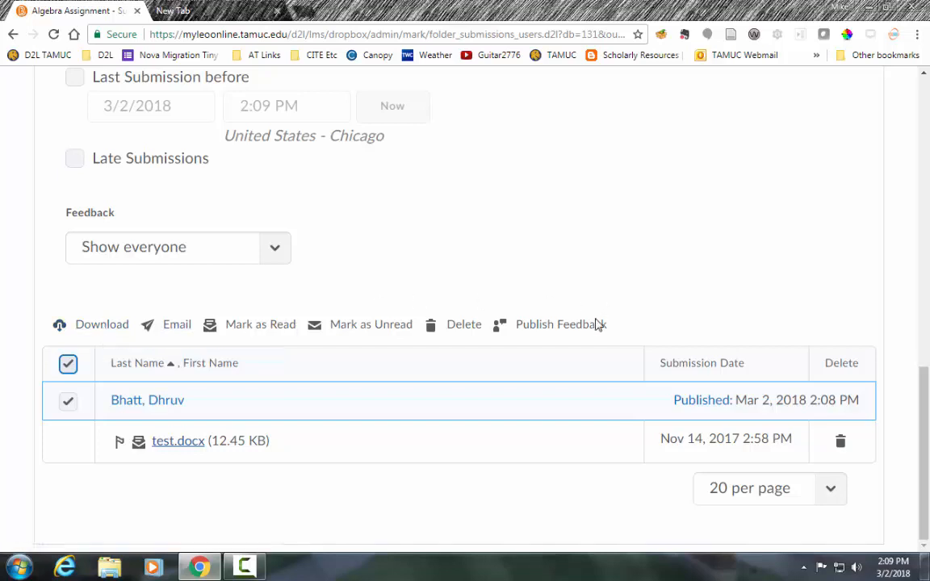
left_click(501, 338)
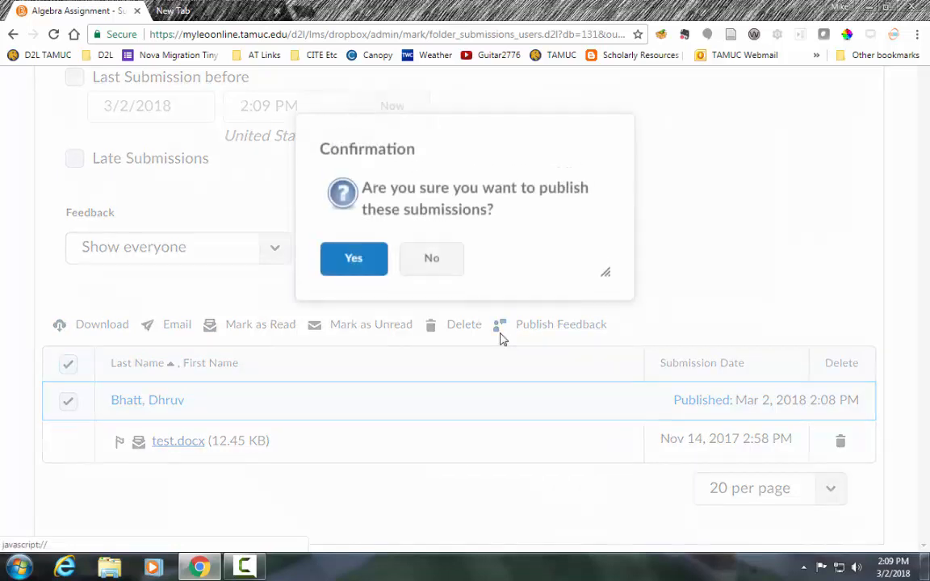
left_click(425, 275)
- View the submissions by file and examine the Add Feedback Files upload options, closing them without uploading anything
scroll(452, 482, "up", 3)
scroll(452, 476, "up", 7)
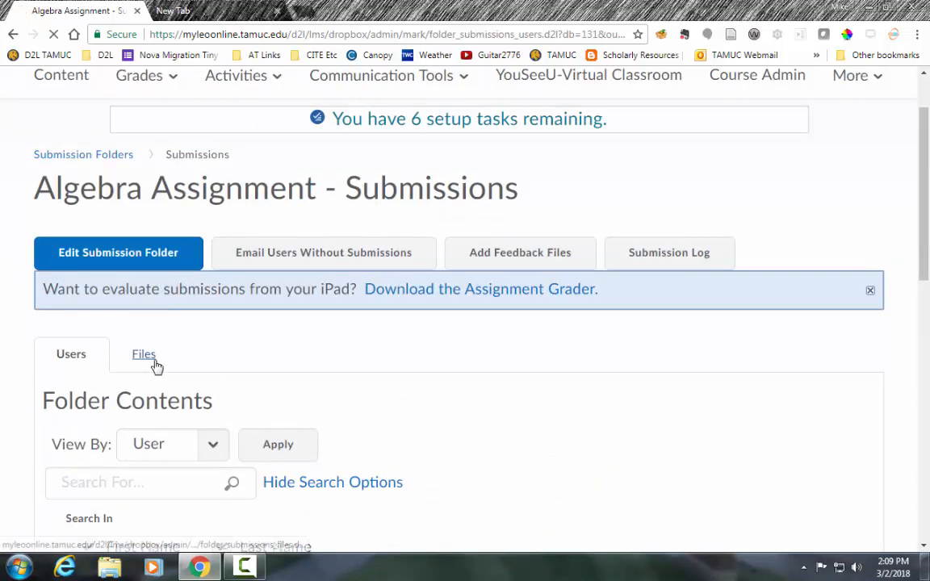
left_click(150, 360)
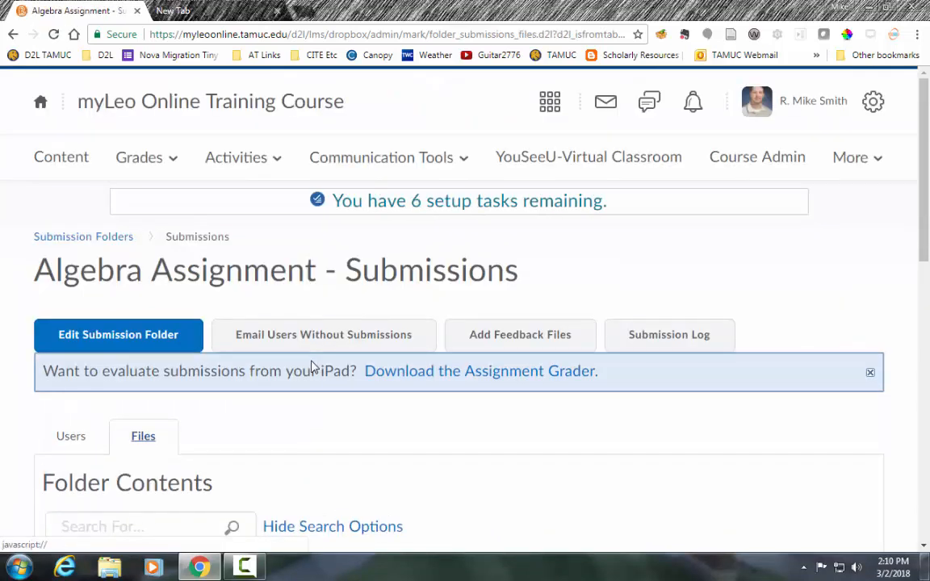
scroll(312, 368, "down", 2)
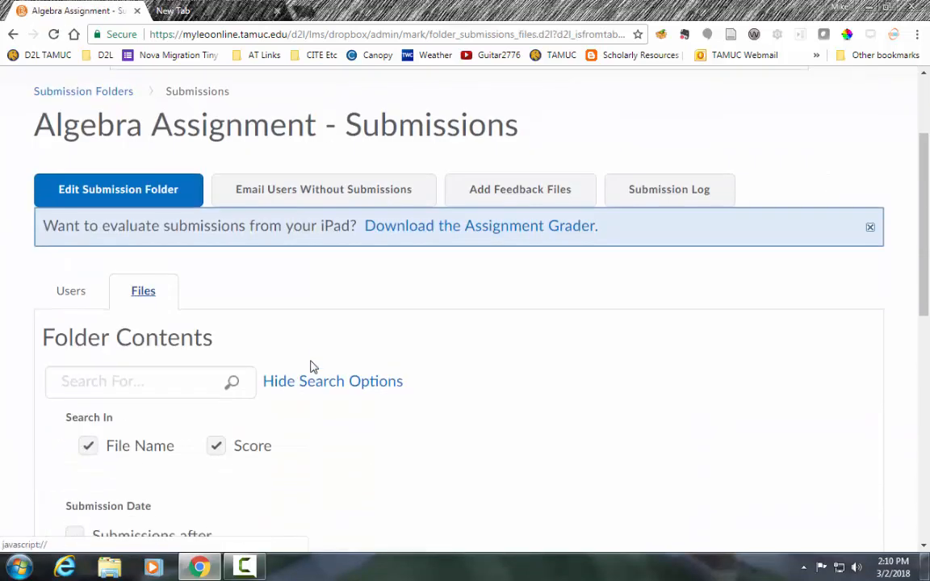
left_click(544, 192)
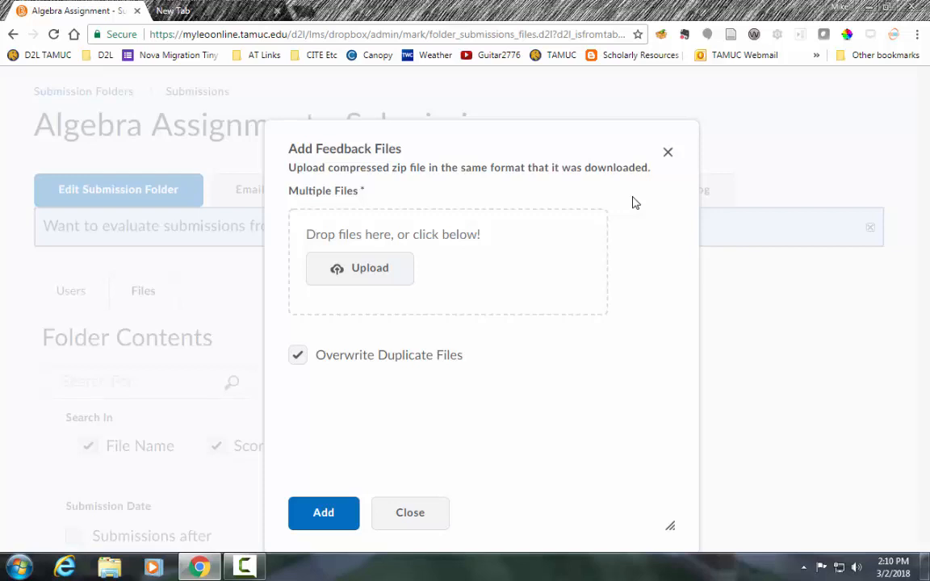
left_click(667, 152)
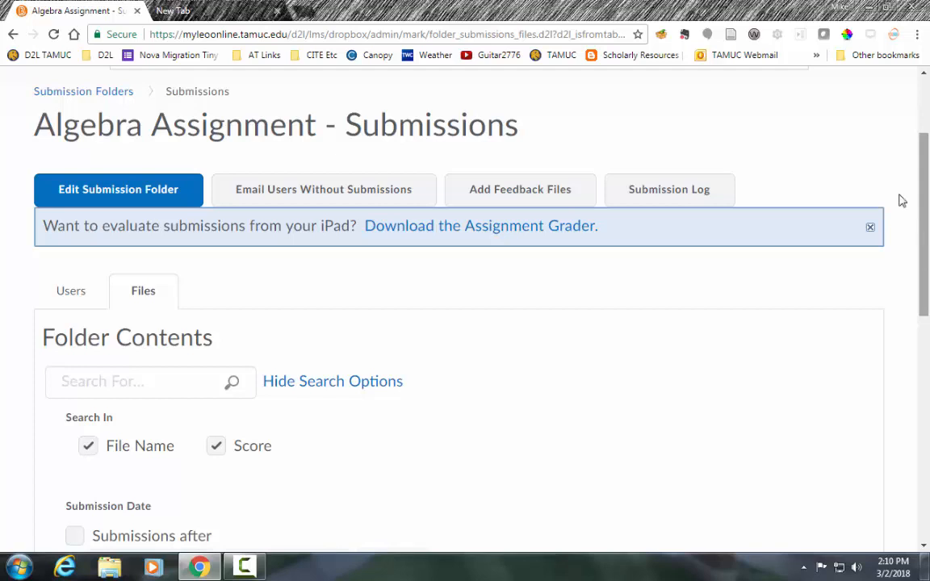
- Return to the assignment submission folders and open the Fantastic Beasts Assignment folder for editing
scroll(269, 270, "up", 2)
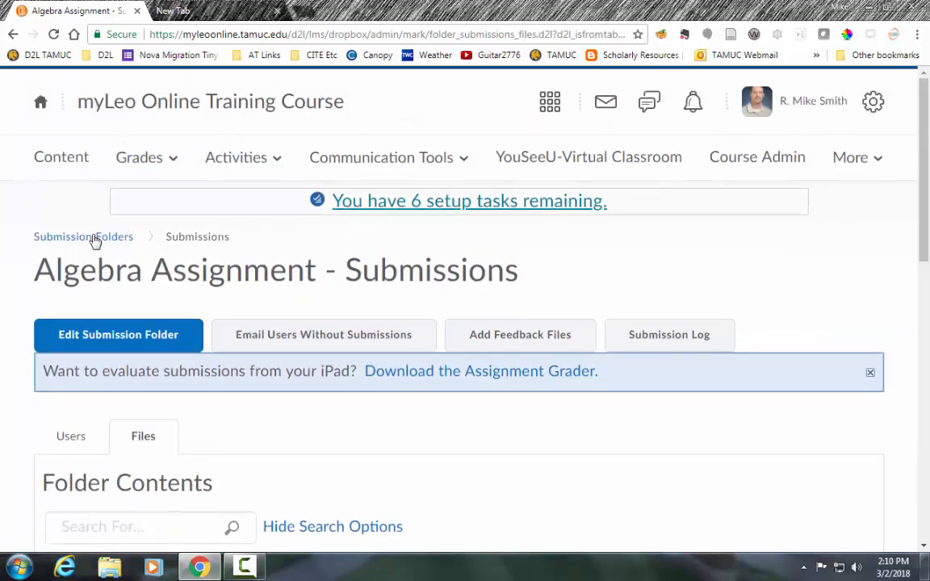
left_click(267, 167)
left_click(270, 204)
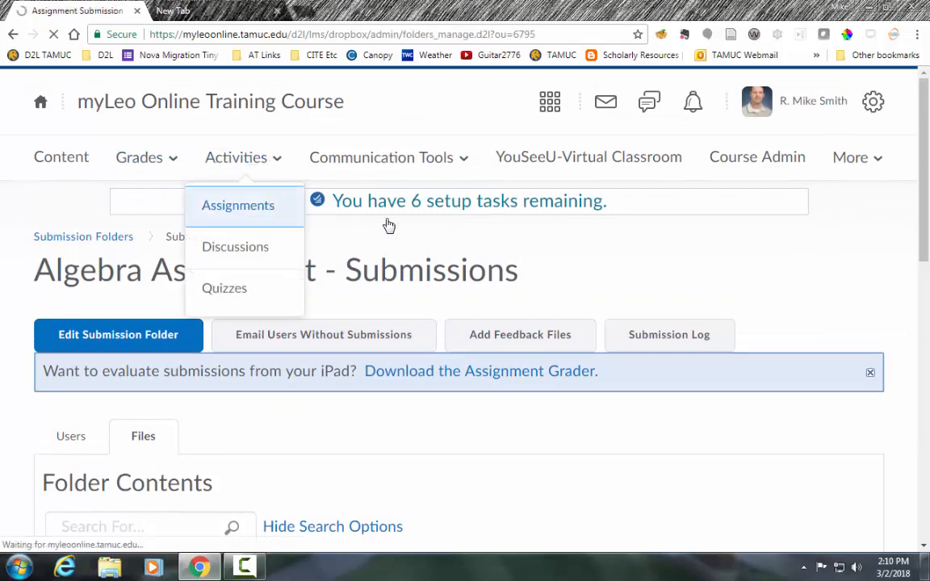
scroll(533, 231, "down", 1)
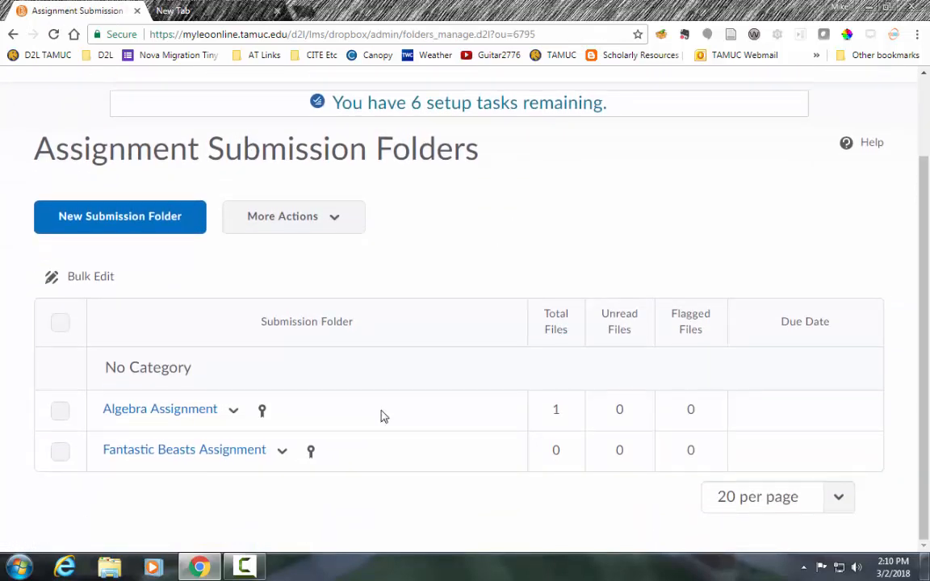
left_click(284, 453)
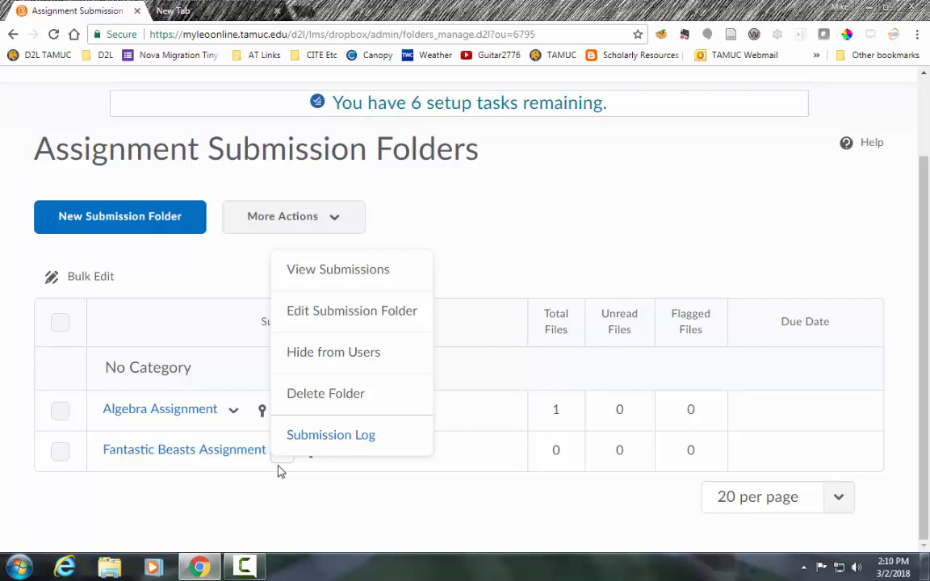
left_click(389, 326)
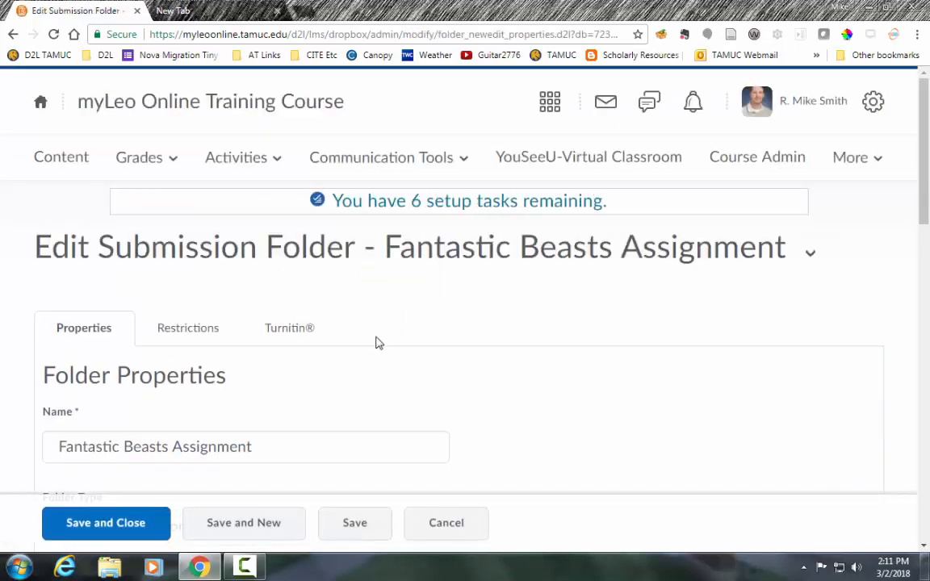
- Try enabling Turnitin for the Fantastic Beasts folder and examine its OriginalityCheck and GradeMark options, cancelling the edit
left_click(307, 338)
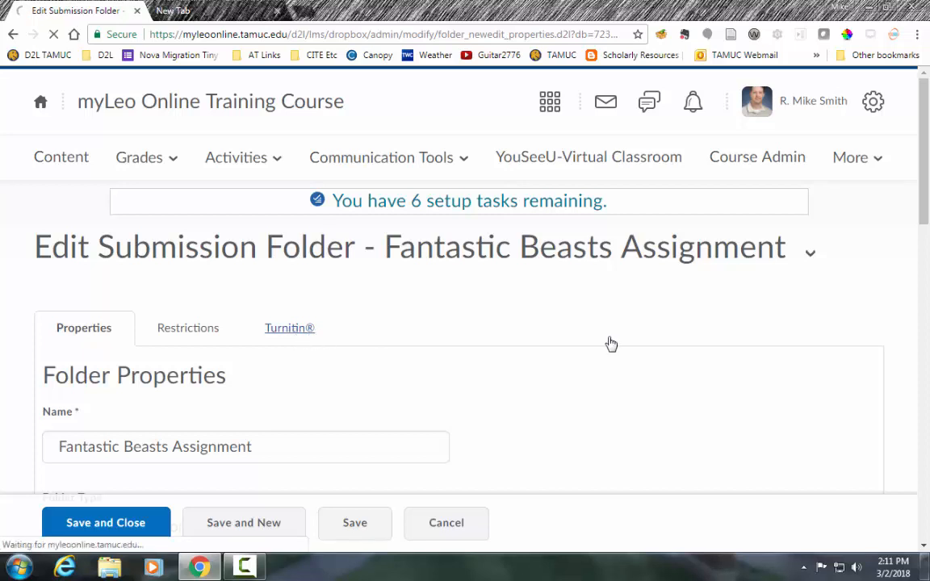
scroll(928, 197, "down", 3)
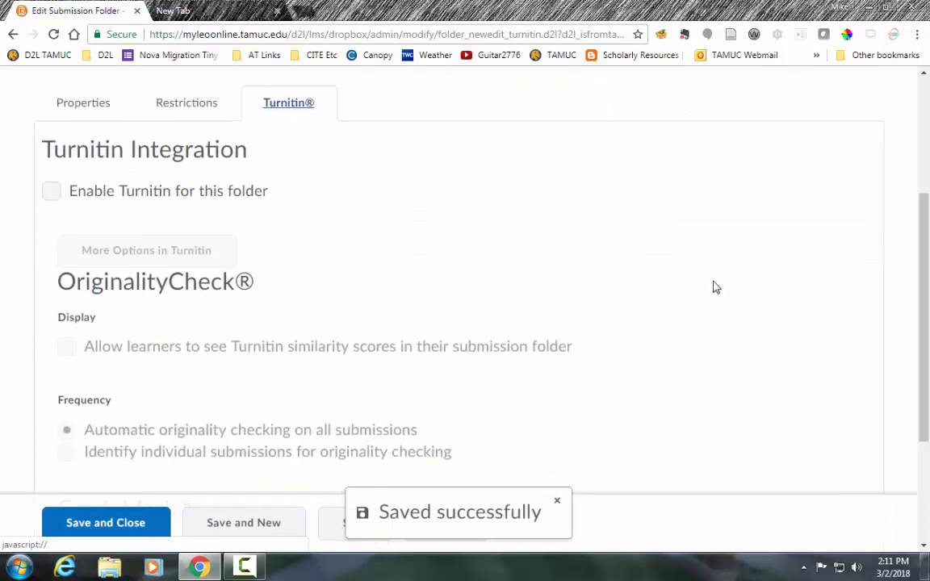
left_click(51, 192)
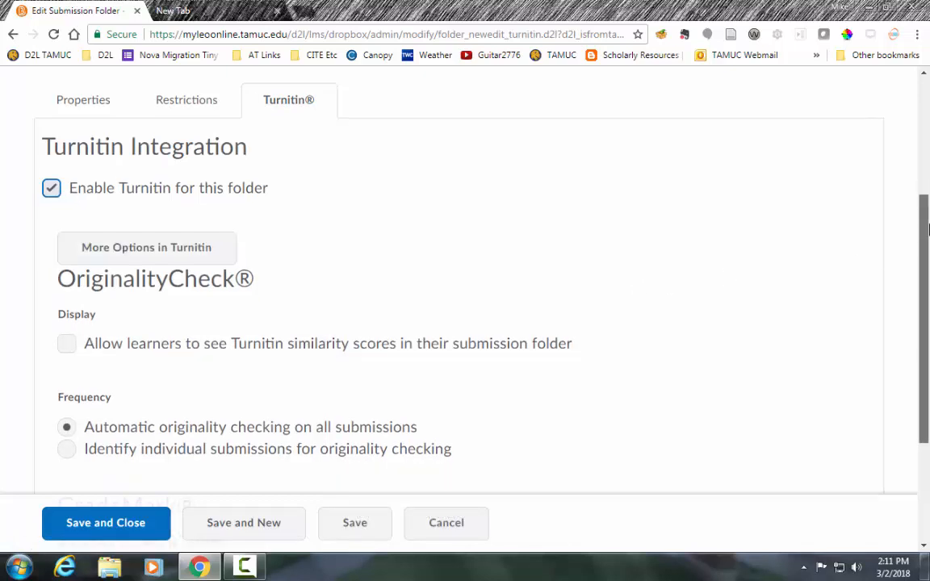
left_click_drag(928, 224, 928, 273)
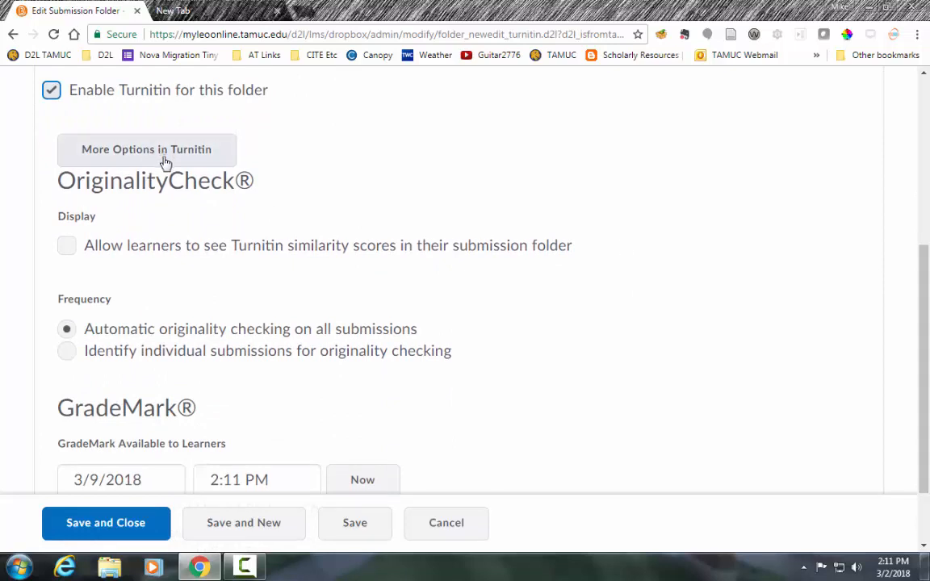
scroll(168, 177, "down", 1)
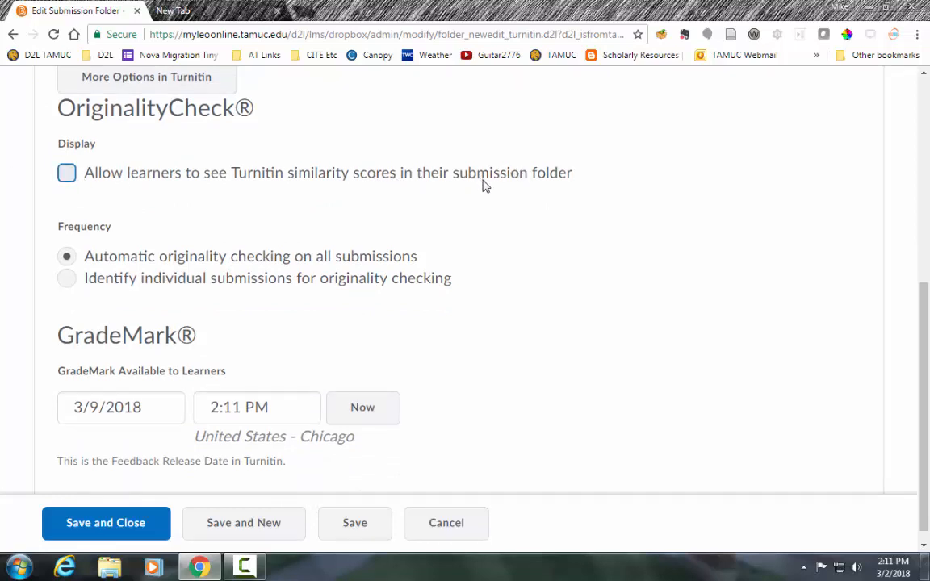
scroll(524, 209, "down", 1)
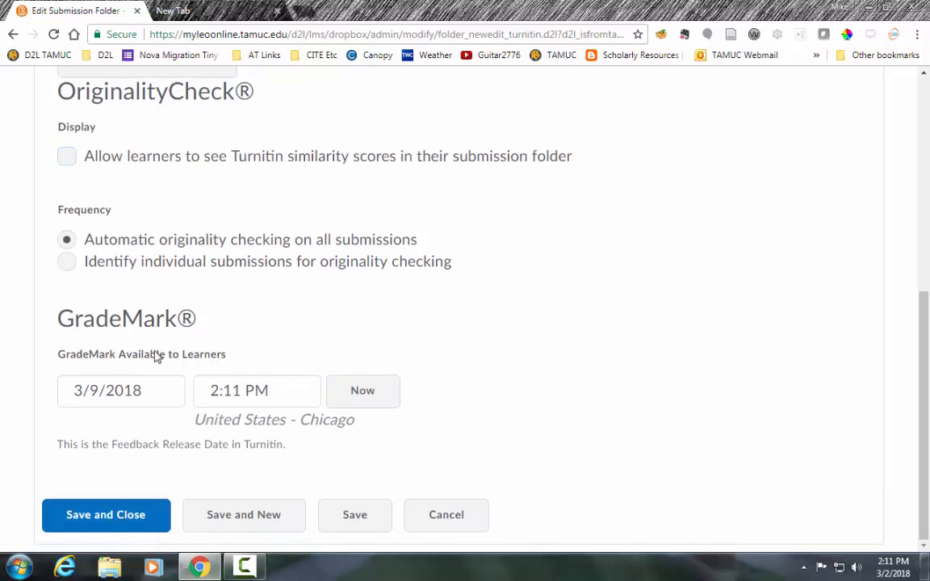
left_click(153, 385)
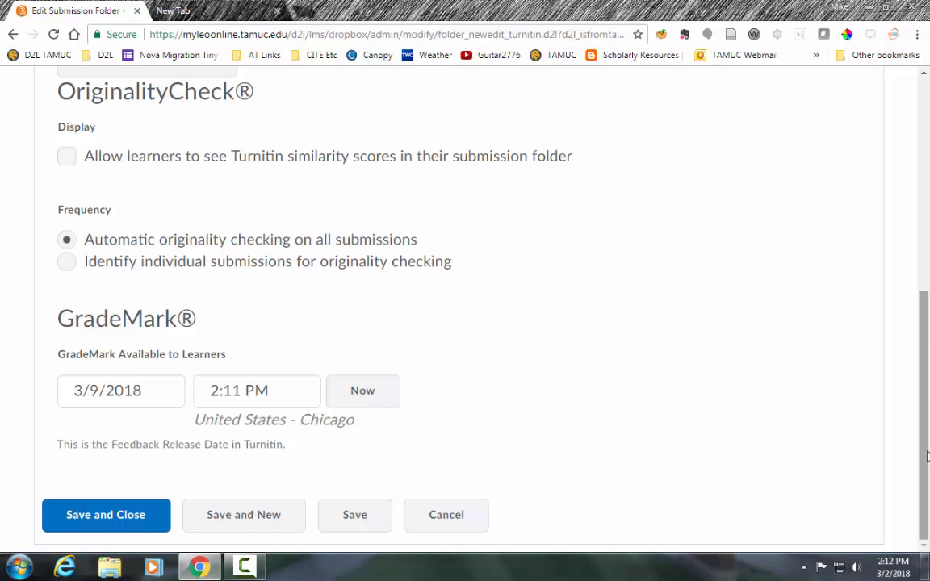
left_click(446, 515)
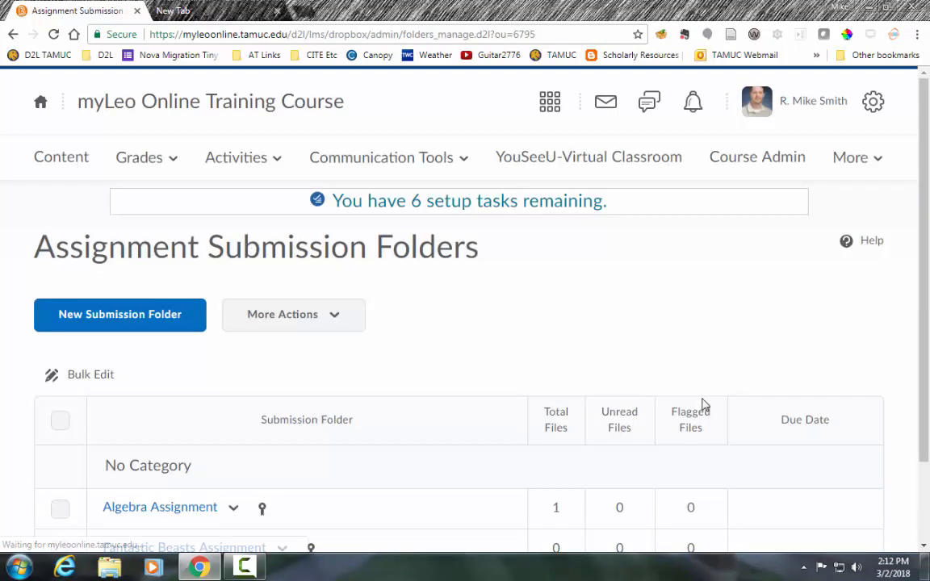